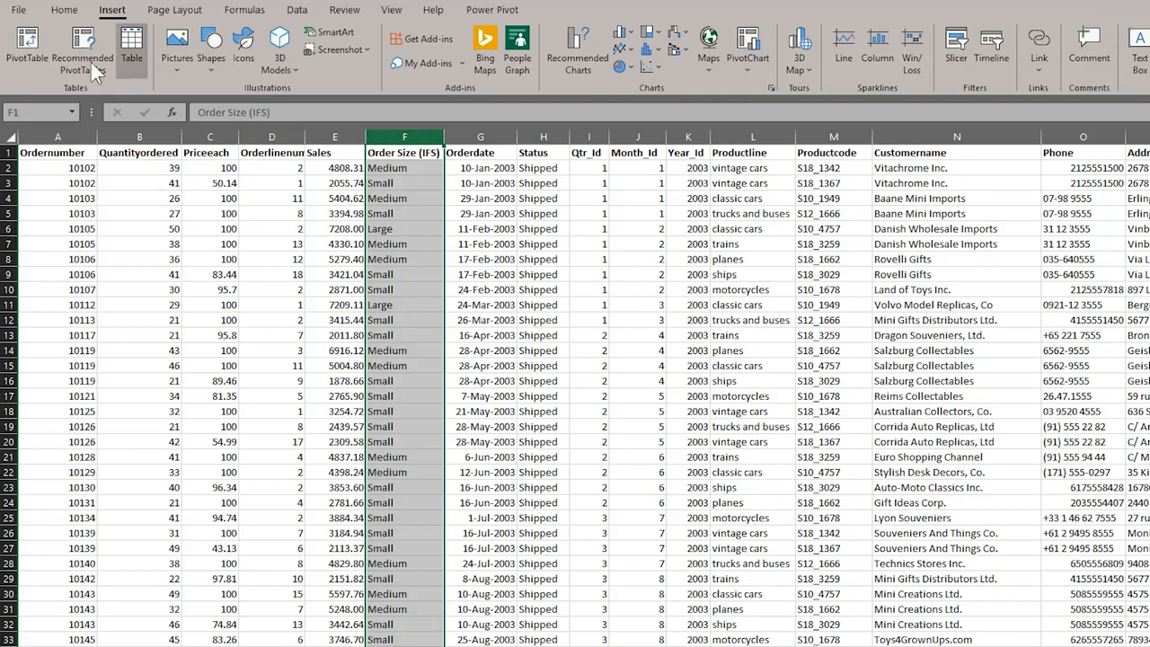
{"action": "left_click", "coordinate": [101, 61]}
{"action": "left_click", "coordinate": [693, 293]}
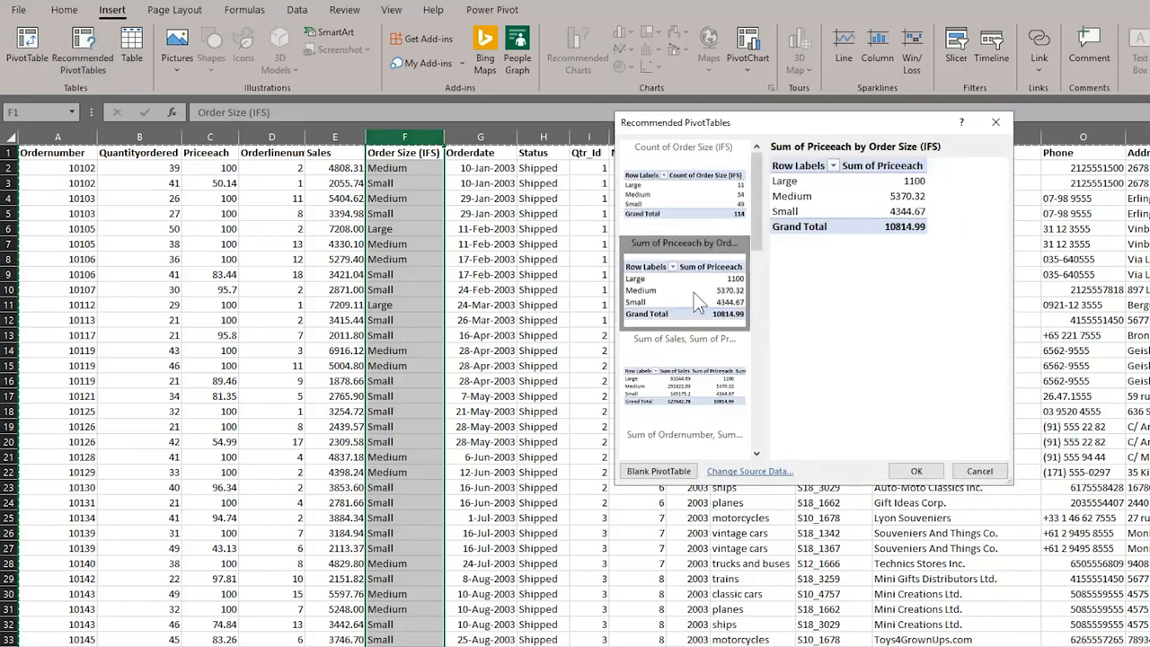
{"action": "left_click", "coordinate": [979, 471]}
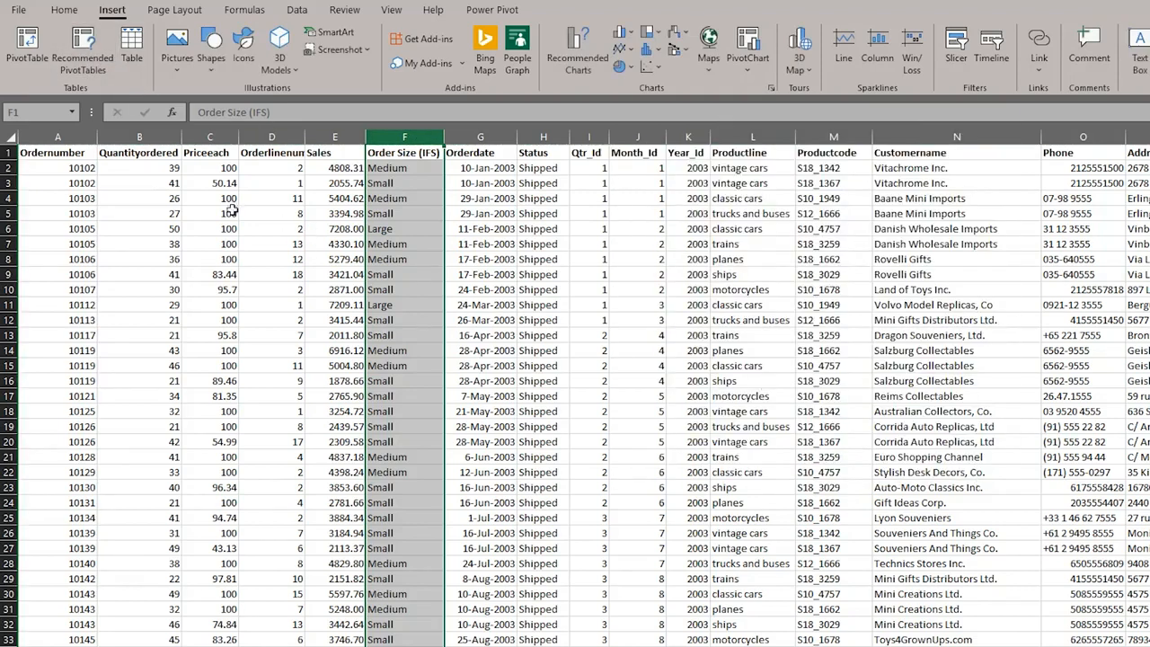
- Insert the recommended PivotTable "Sum of Sales by Territory" based on the Sales column
{"action": "left_click", "coordinate": [335, 137]}
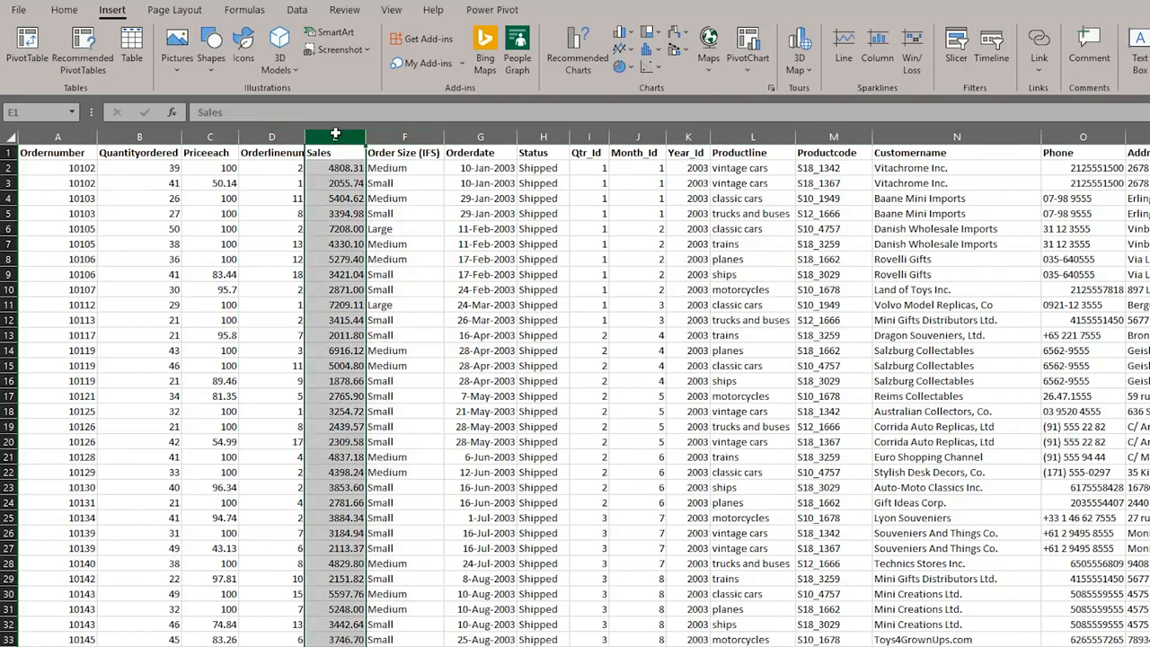
{"action": "left_click", "coordinate": [84, 52]}
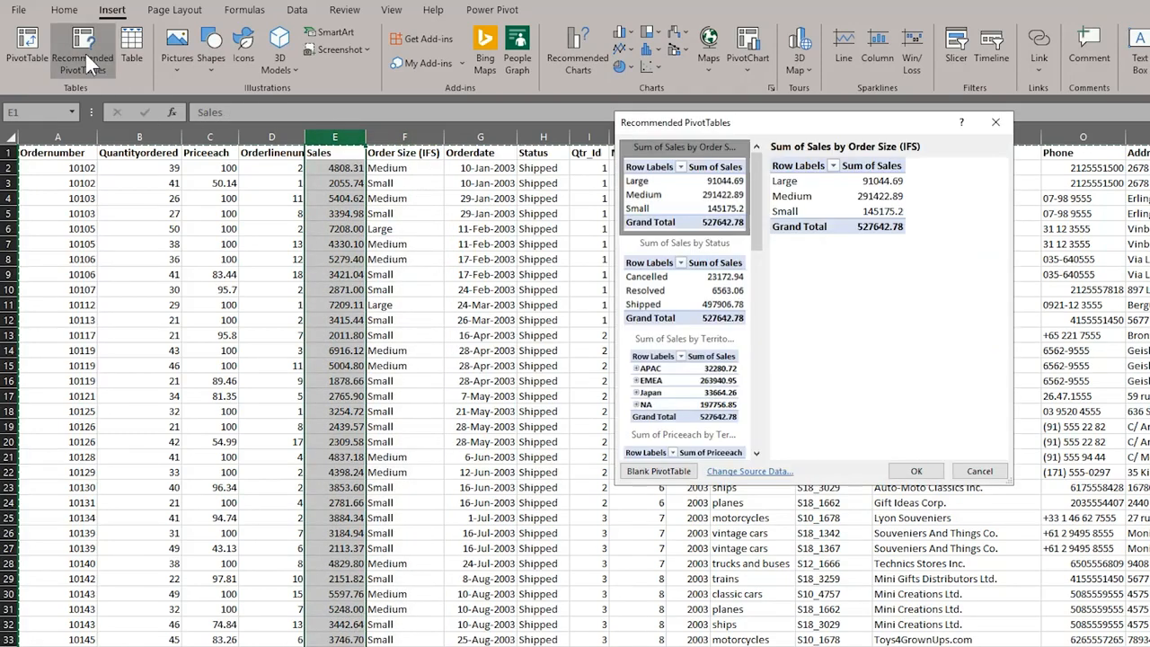
{"action": "left_click", "coordinate": [676, 307]}
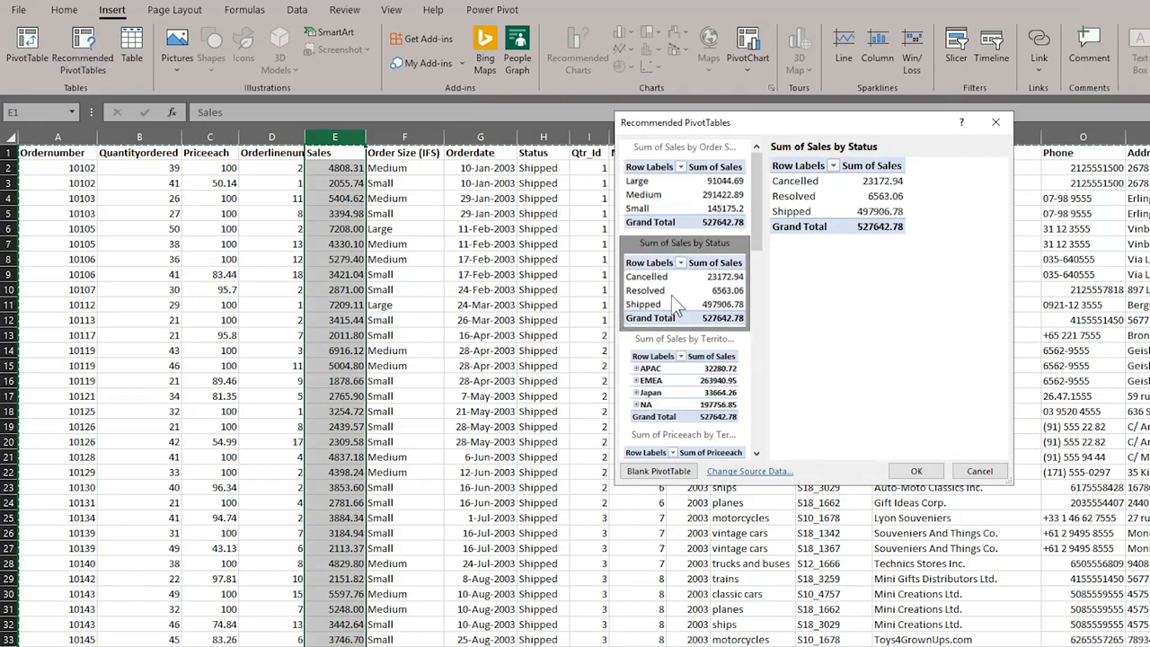
{"action": "left_click", "coordinate": [687, 379]}
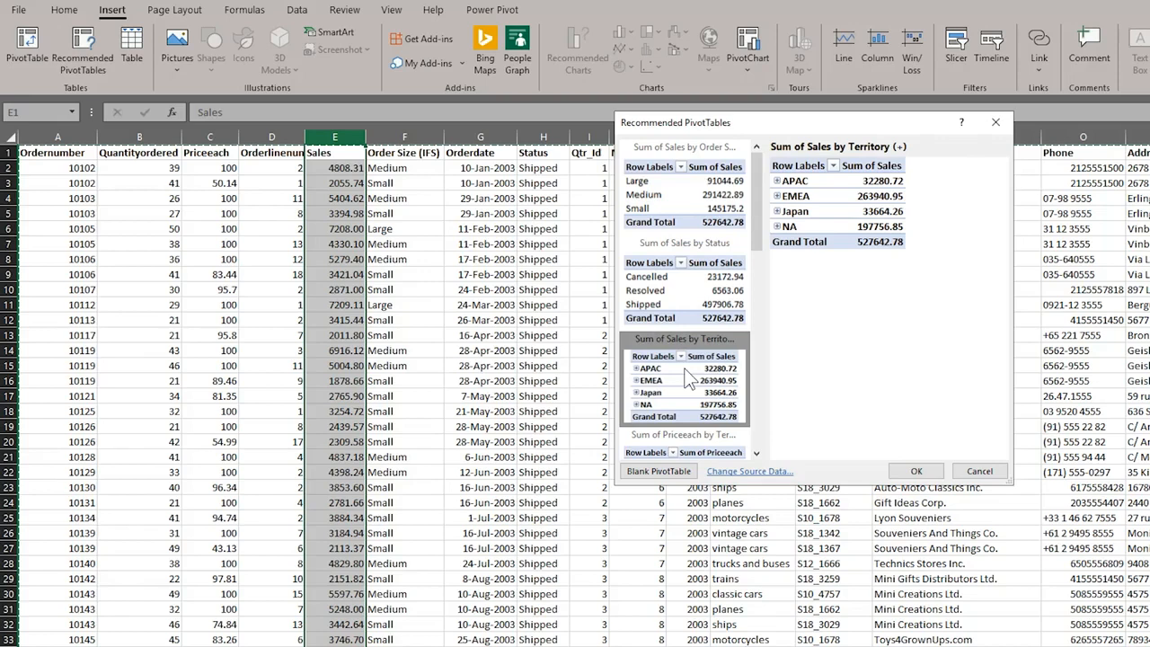
{"action": "left_click", "coordinate": [916, 470]}
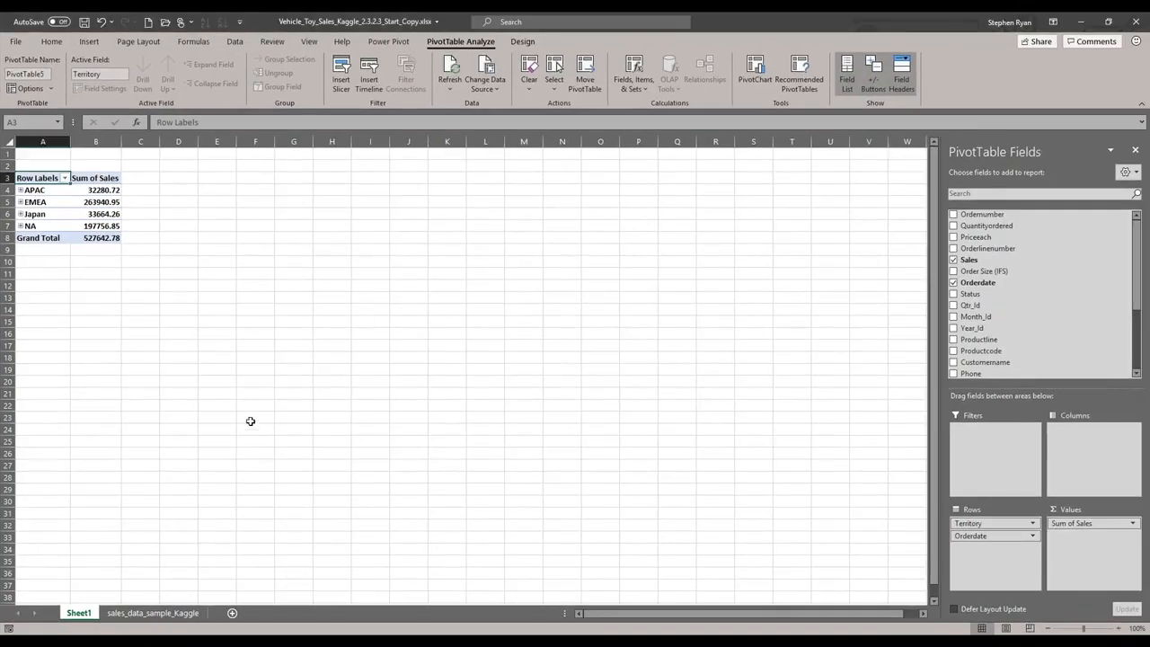
- Rename the PivotTable's sheet as "Sales by Territory" and add the Productline field to the PivotTable's columns
{"action": "double_click", "coordinate": [79, 613]}
{"action": "type", "text": "Sales by Territory"}
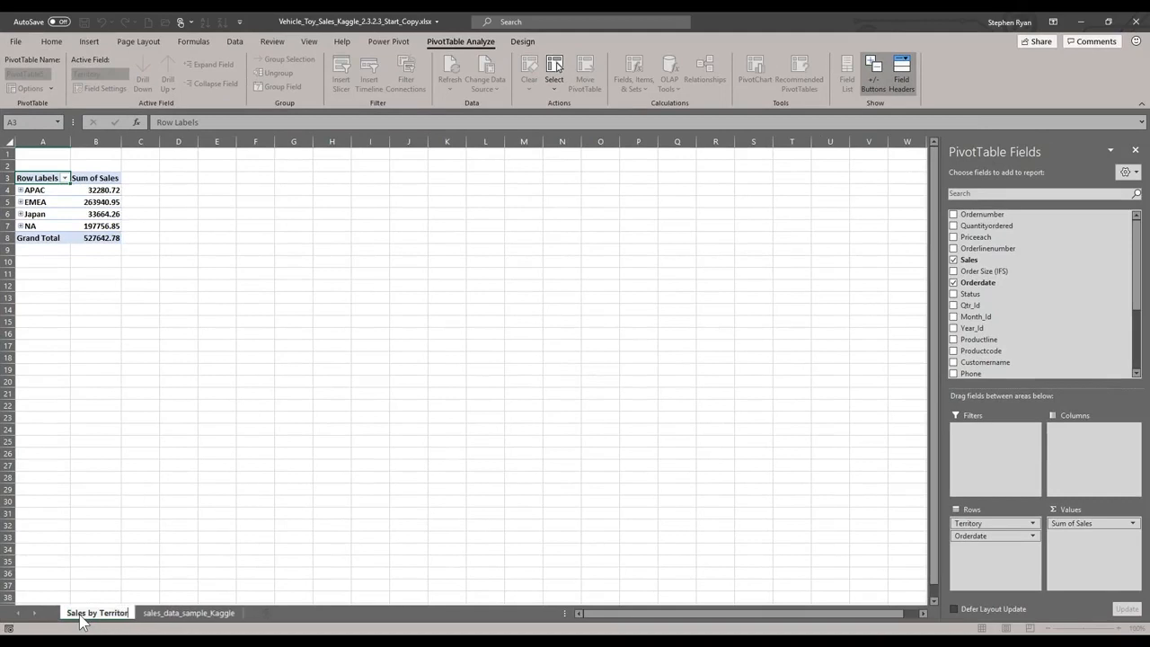
{"action": "key", "text": "Return"}
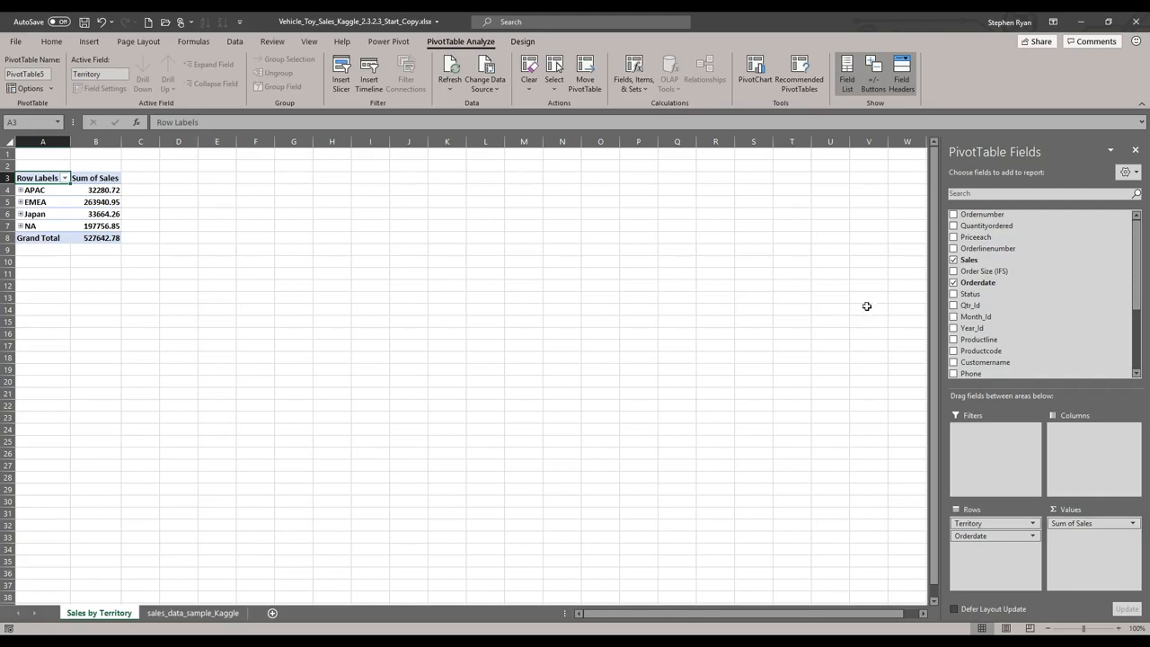
{"action": "left_click_drag", "start_coordinate": [979, 338], "coordinate": [1063, 436]}
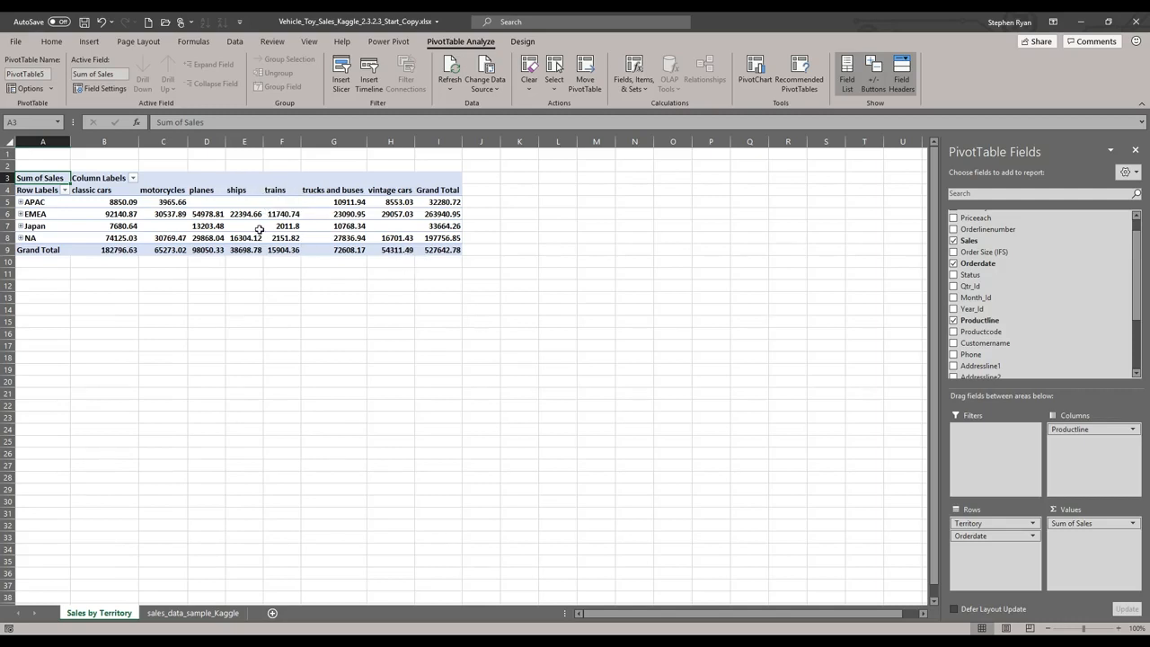
- Expand the APAC and EMEA territories to show their order dates, and collapse both again
{"action": "left_click", "coordinate": [20, 201]}
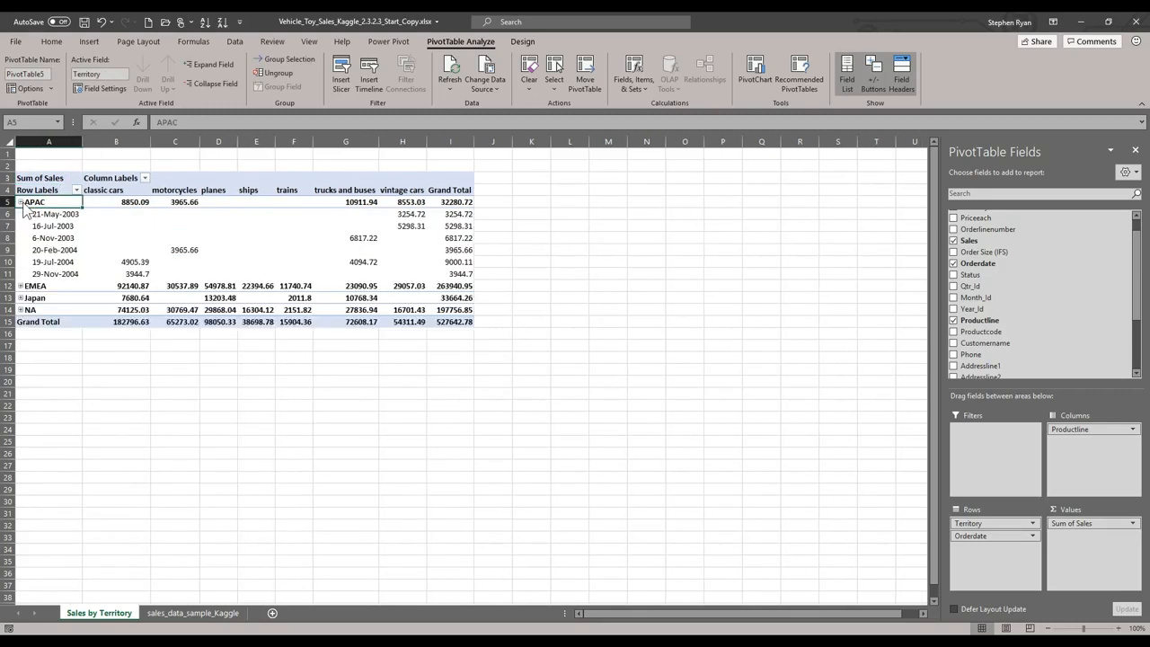
{"action": "left_click", "coordinate": [20, 286]}
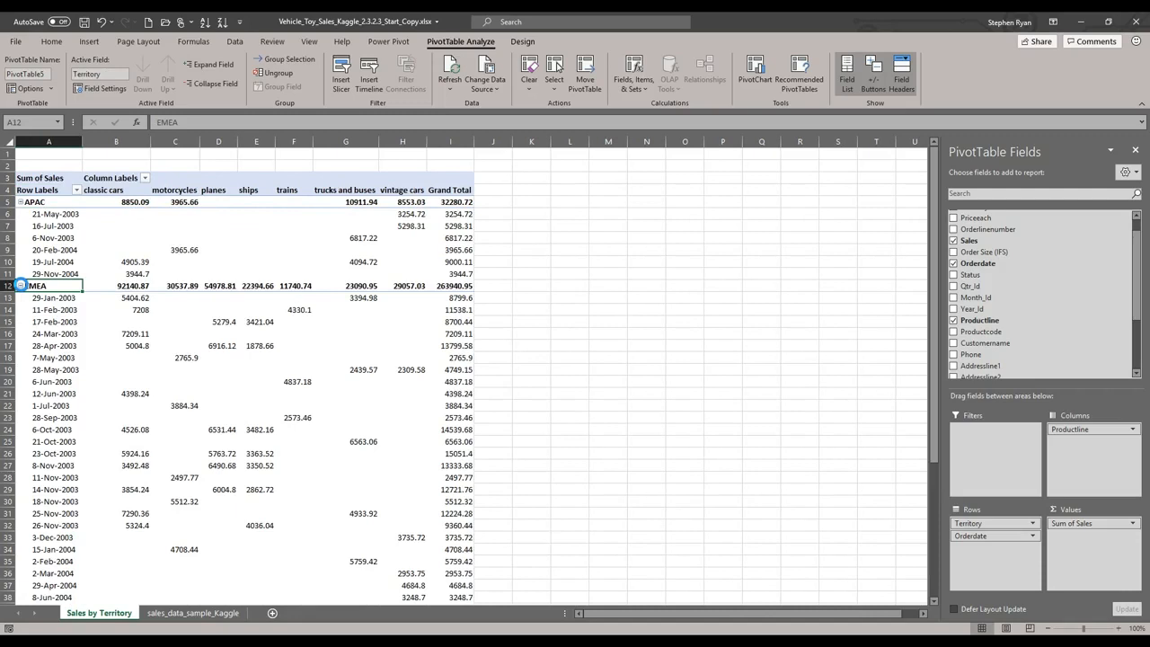
{"action": "left_click", "coordinate": [74, 216]}
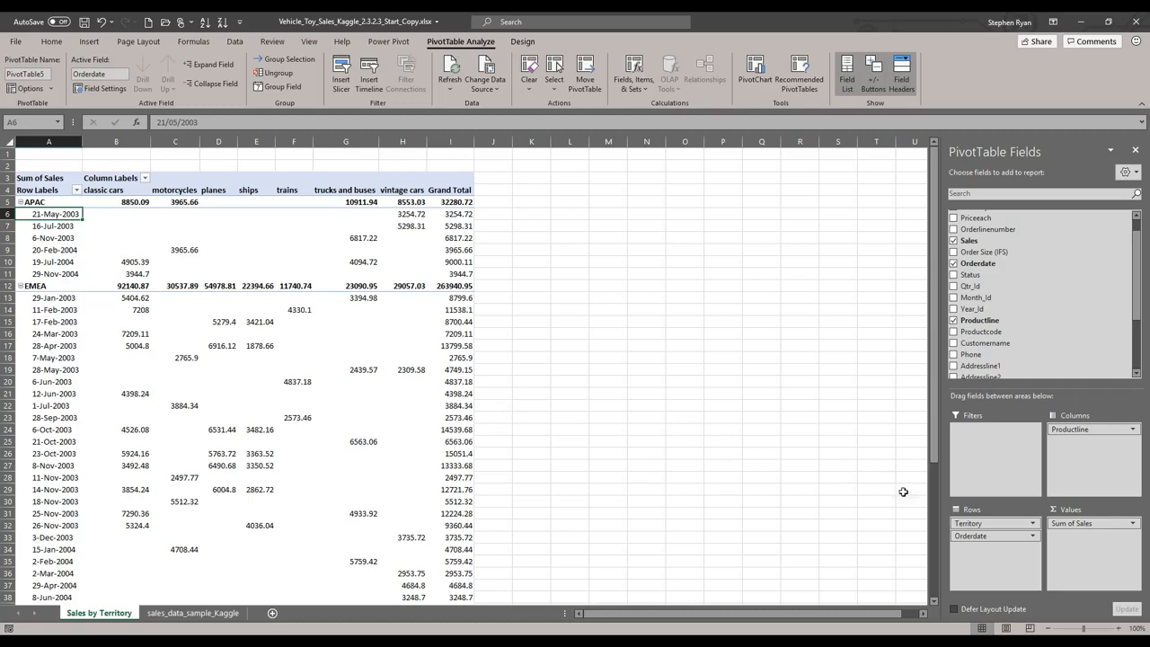
{"action": "left_click_drag", "start_coordinate": [975, 521], "coordinate": [981, 538]}
{"action": "left_click", "coordinate": [20, 201]}
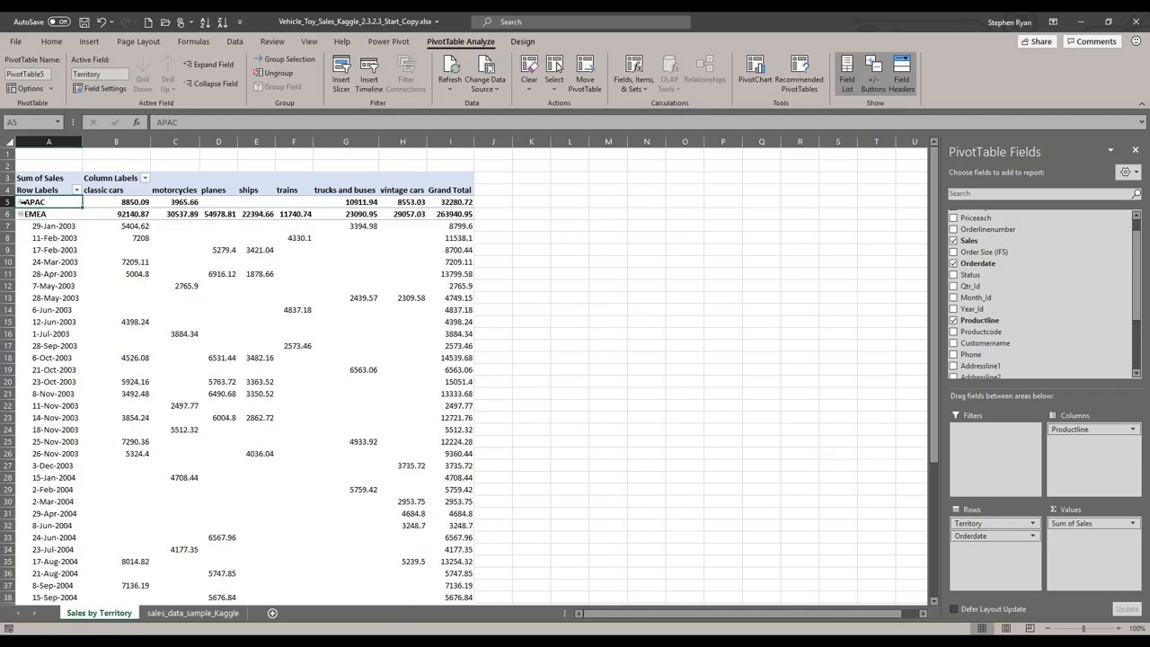
{"action": "left_click", "coordinate": [19, 214]}
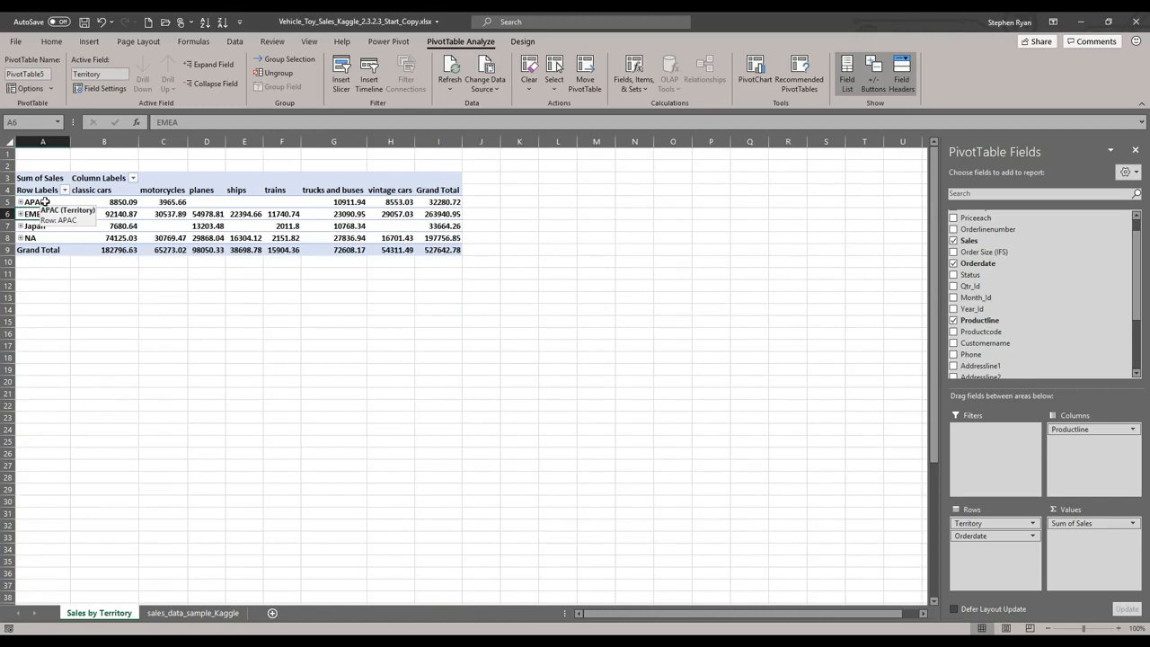
- Expand the whole Territory field at once and collapse it again
{"action": "left_click", "coordinate": [44, 201]}
{"action": "left_click", "coordinate": [211, 68]}
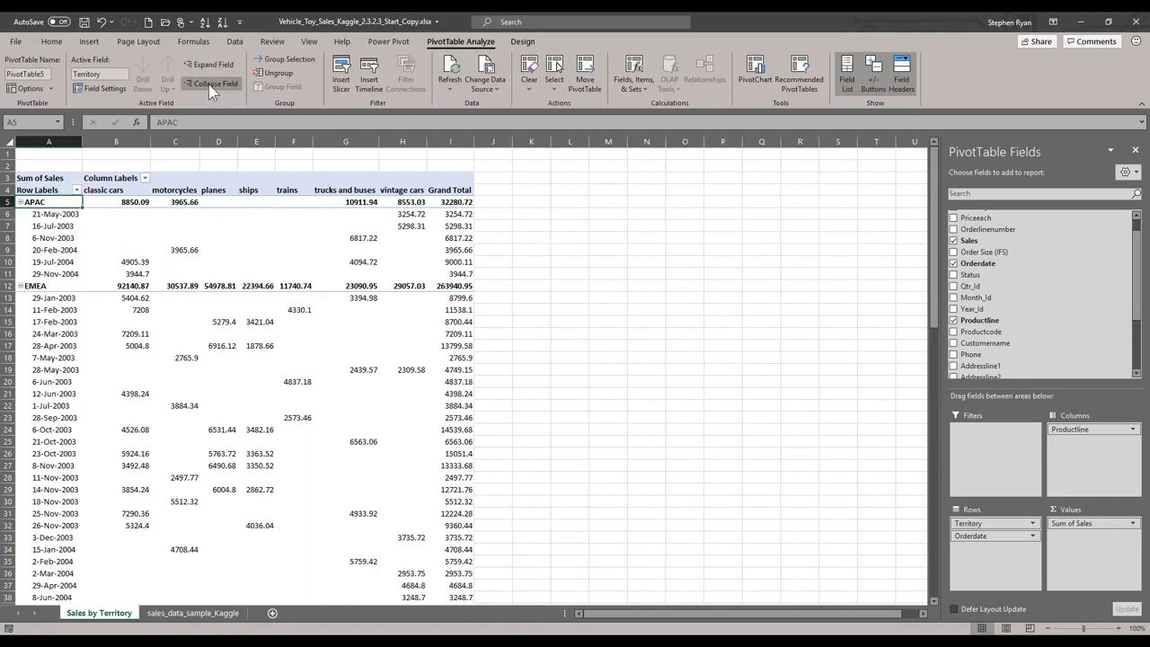
{"action": "left_click", "coordinate": [211, 83]}
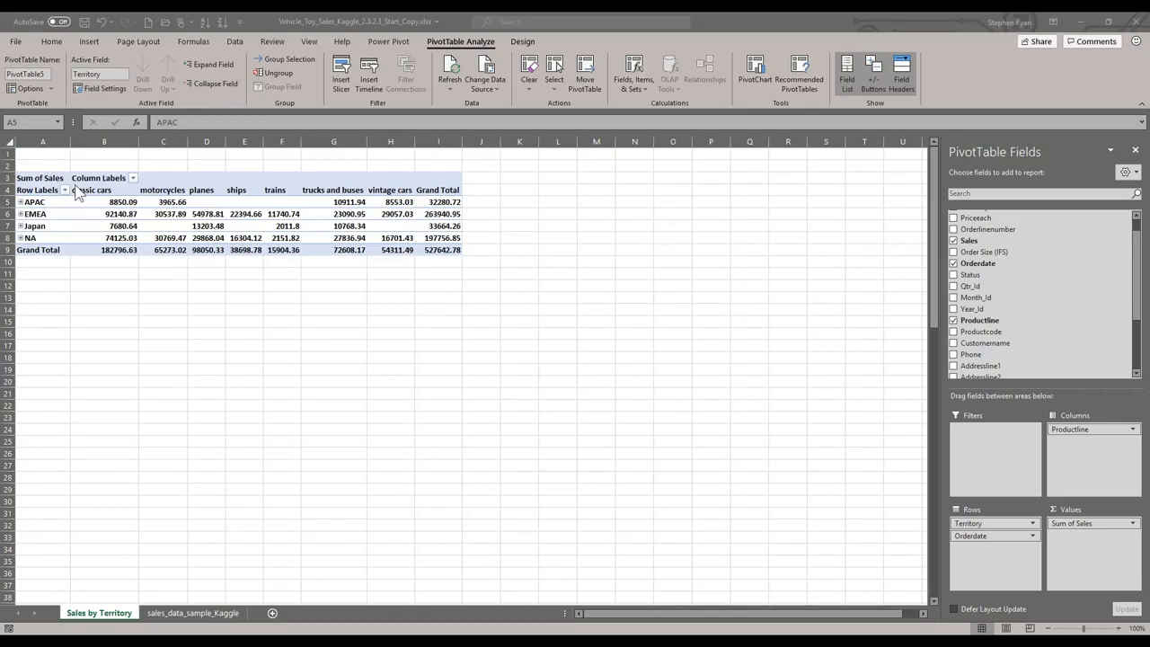
- Filter the PivotTable's row labels to Japan only, and clear the Territory filter again
{"action": "left_click", "coordinate": [40, 214]}
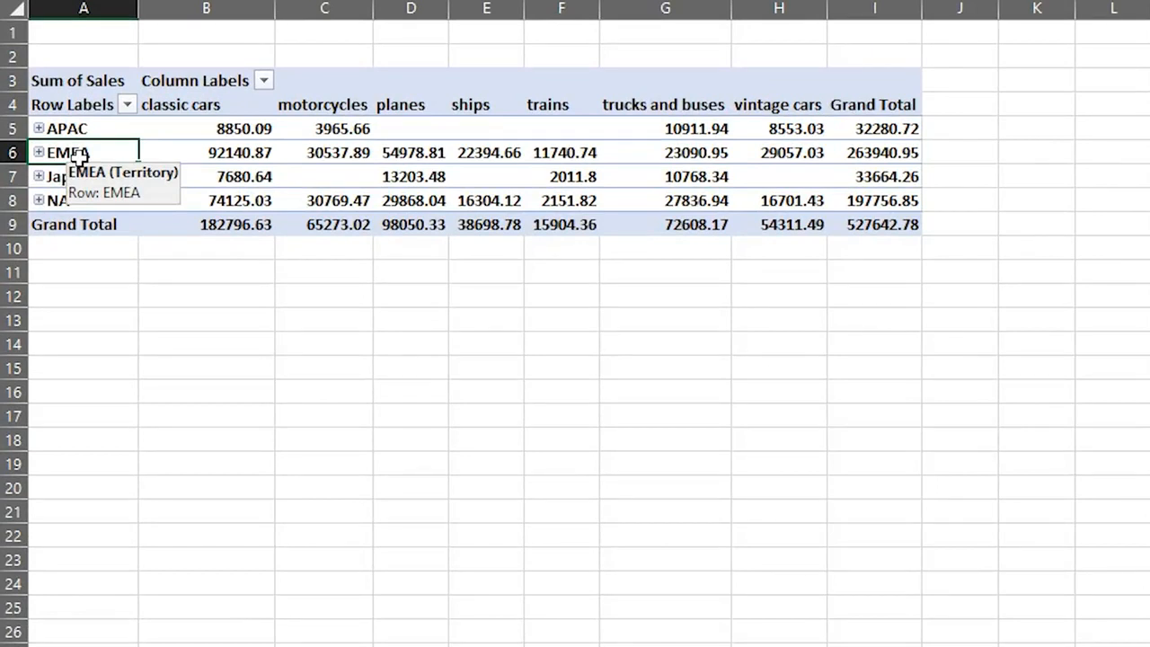
{"action": "left_click", "coordinate": [127, 104]}
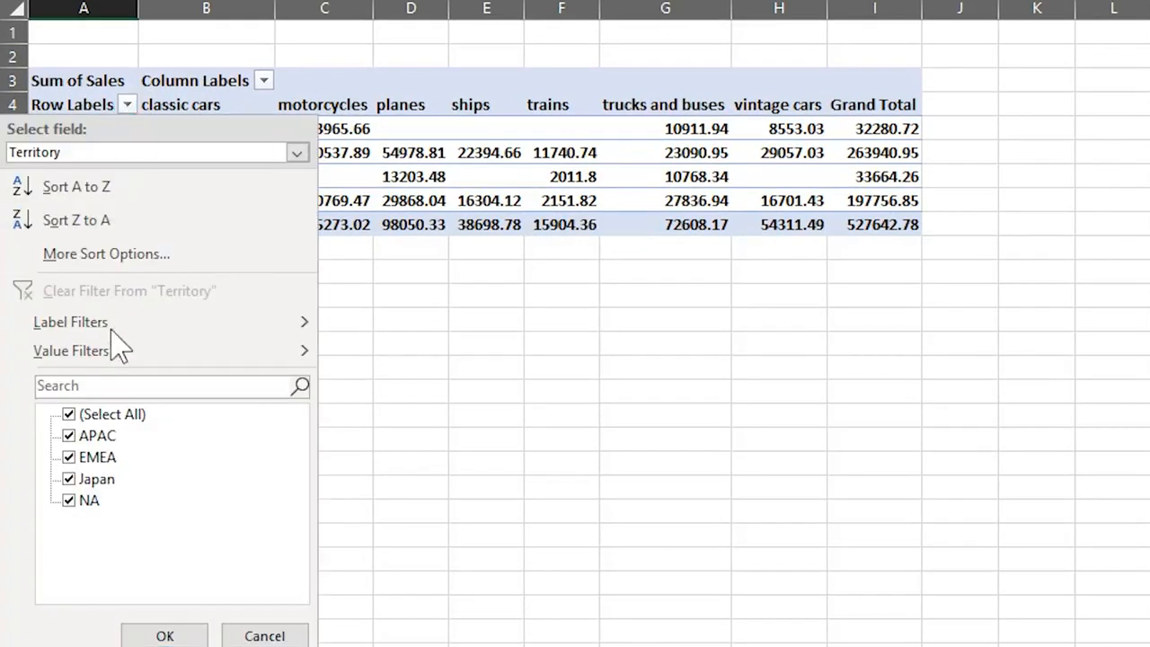
{"action": "mouse_move", "coordinate": [106, 353]}
{"action": "left_click", "coordinate": [68, 414]}
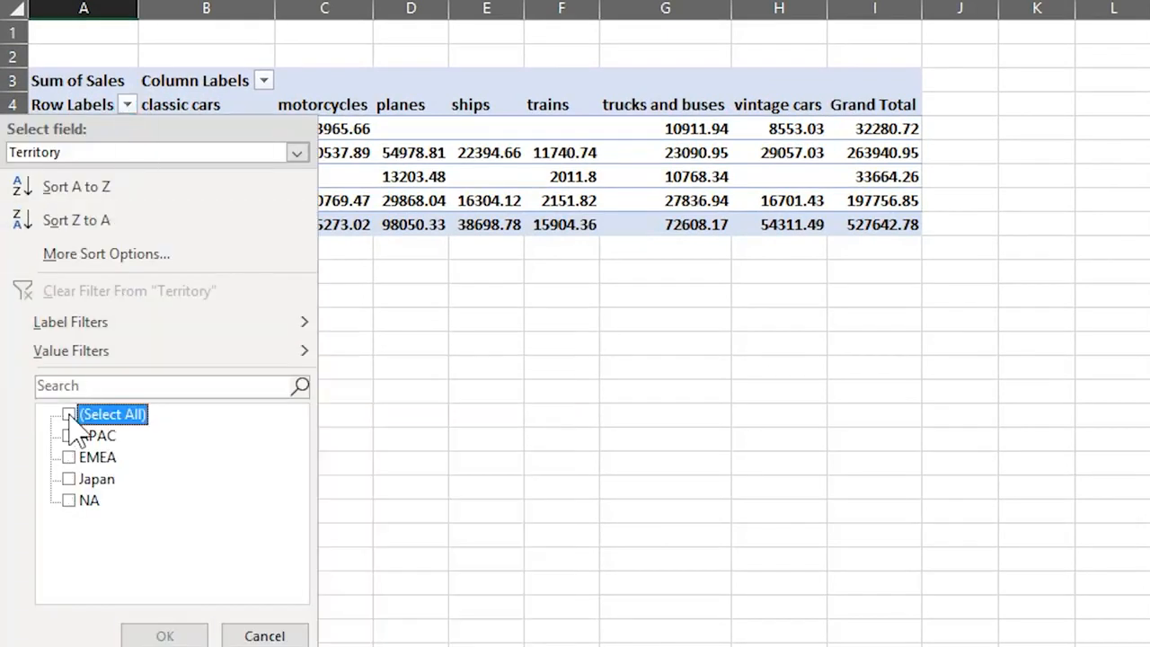
{"action": "left_click", "coordinate": [69, 479]}
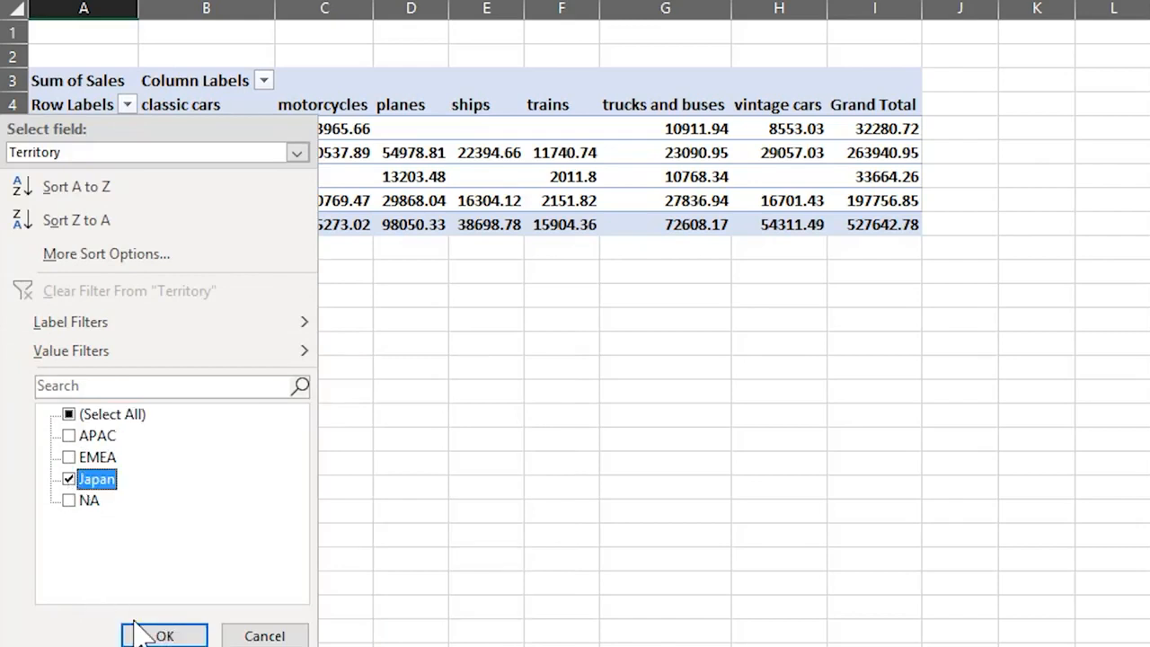
{"action": "left_click", "coordinate": [151, 636]}
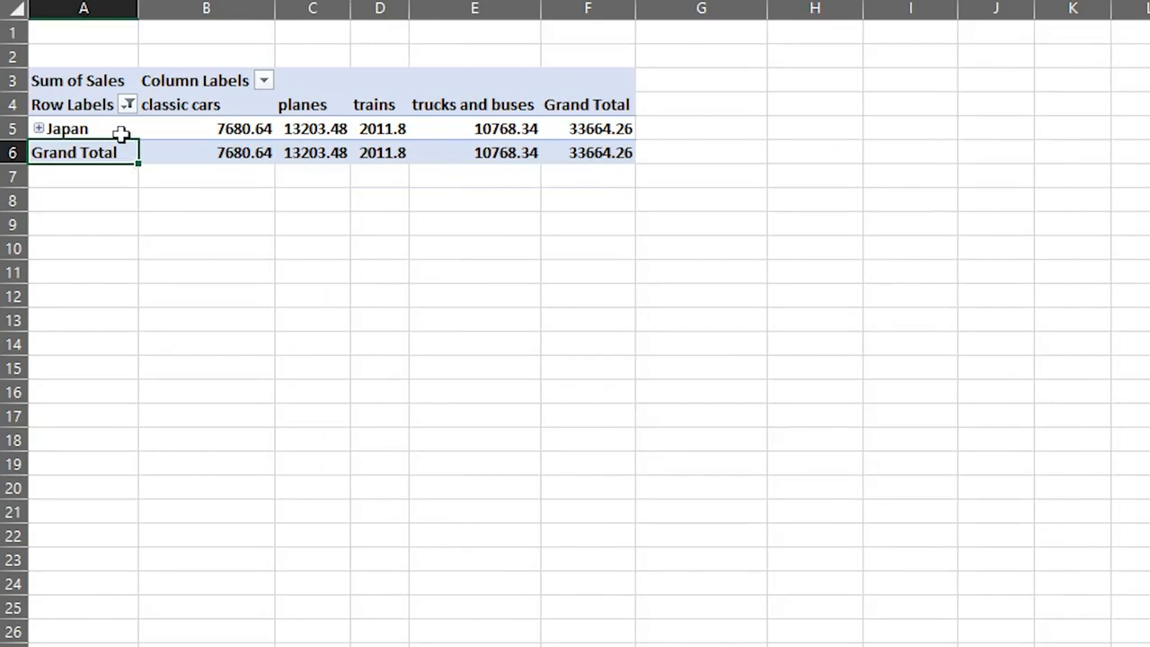
{"action": "left_click", "coordinate": [128, 105]}
{"action": "left_click", "coordinate": [109, 290]}
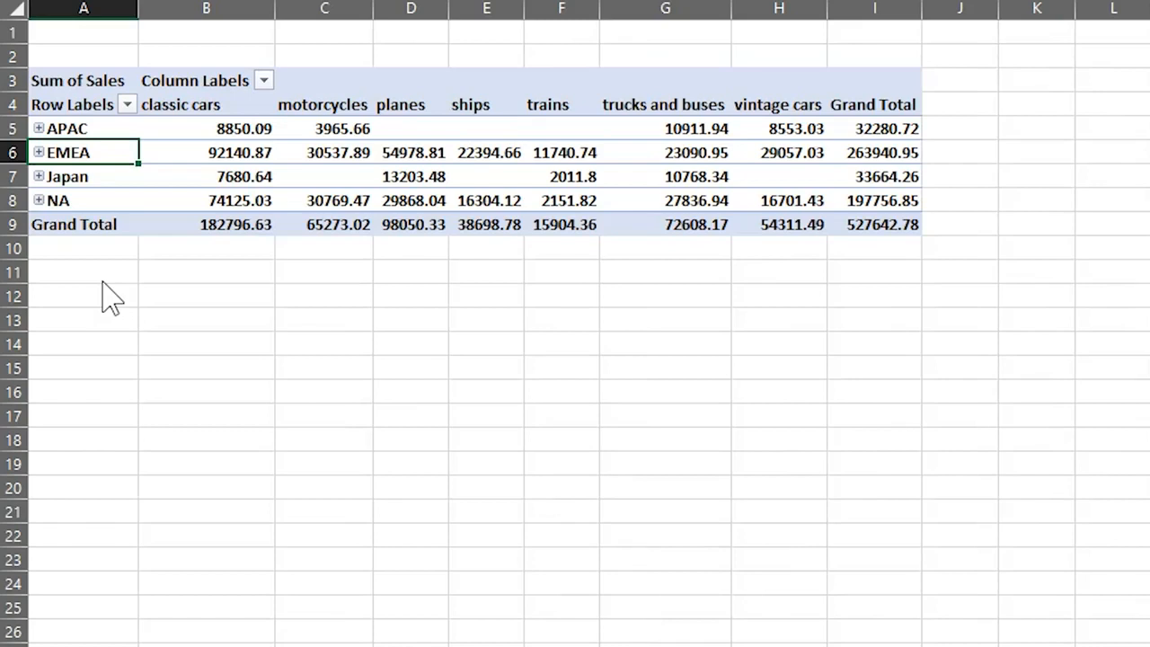
- Filter the PivotTable's column labels to trains only, and clear the Productline filter again
{"action": "left_click", "coordinate": [264, 81]}
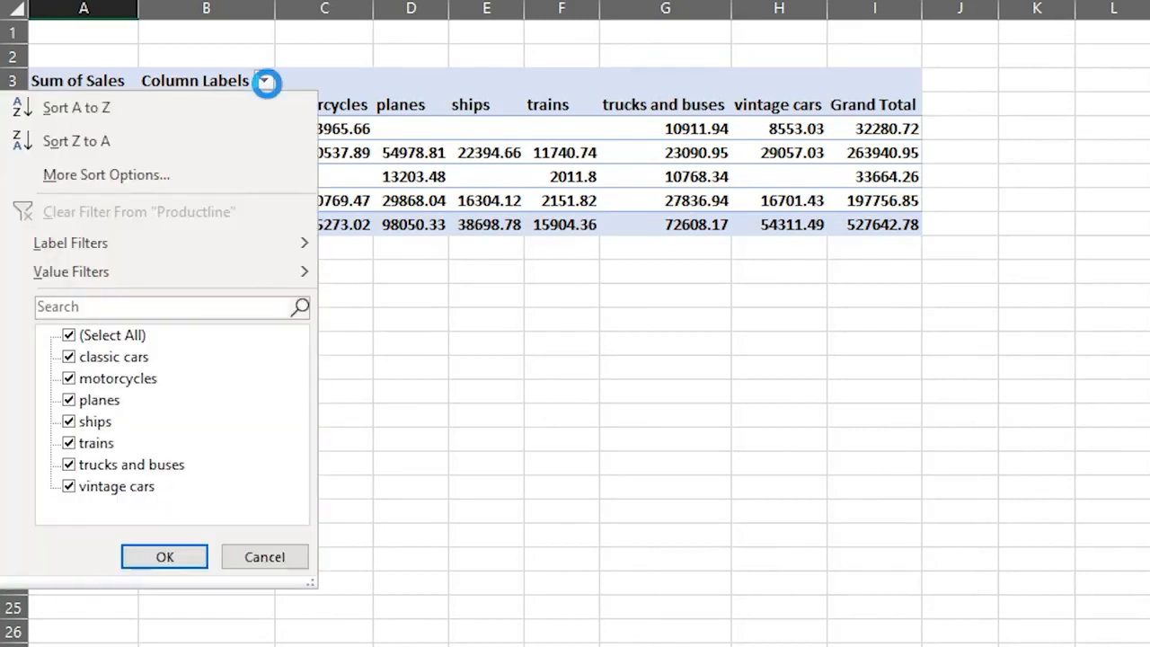
{"action": "left_click", "coordinate": [68, 335]}
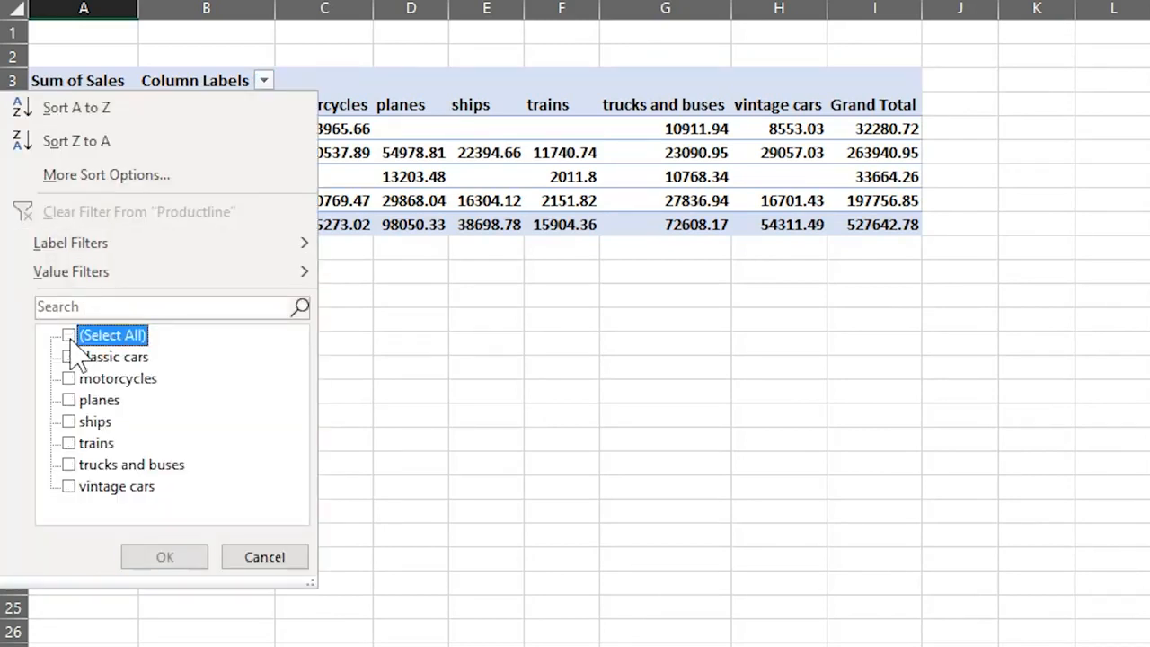
{"action": "left_click", "coordinate": [70, 442]}
{"action": "left_click", "coordinate": [136, 558]}
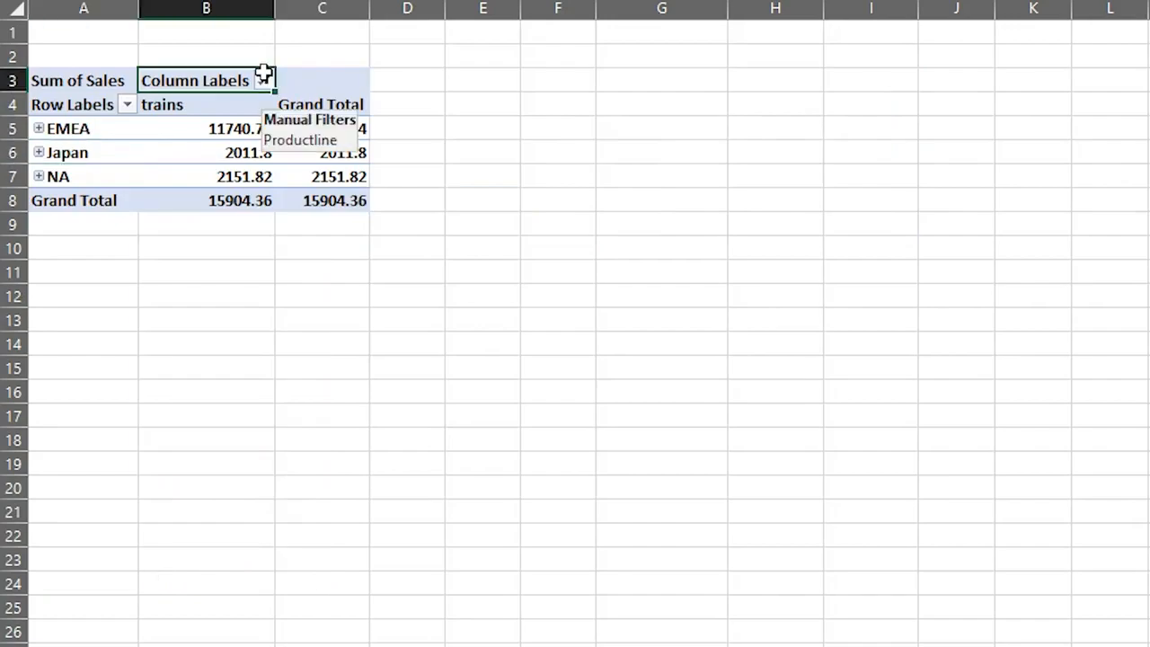
{"action": "left_click", "coordinate": [265, 81]}
{"action": "left_click", "coordinate": [187, 213]}
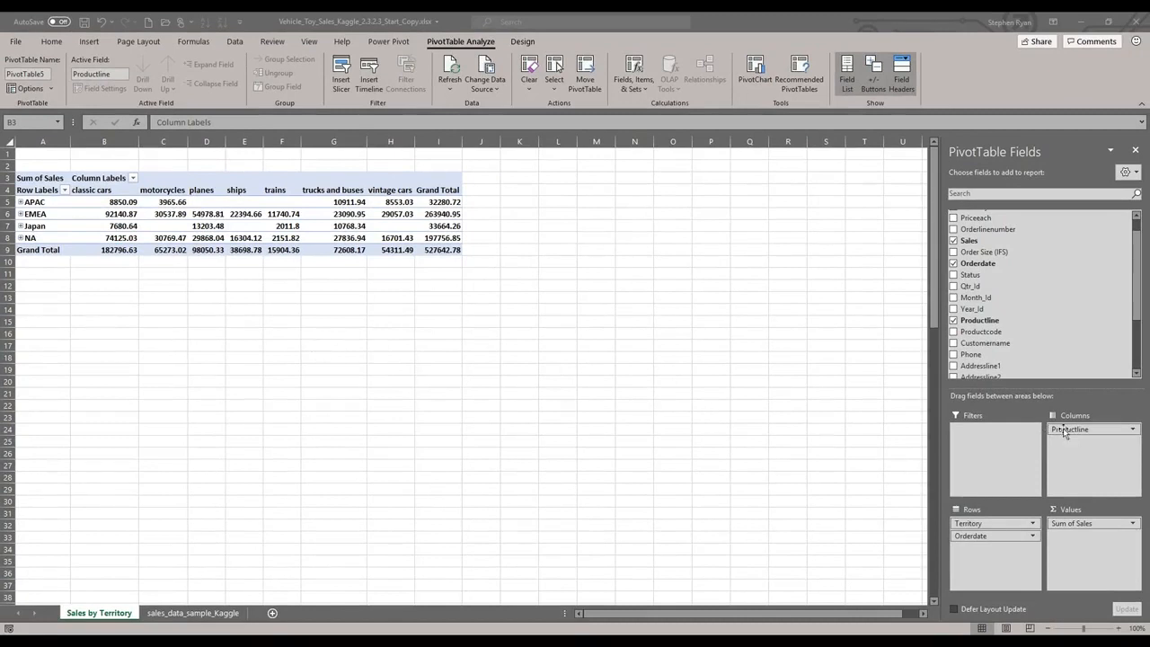
- Move Productline from the PivotTable's columns to its report filters and filter the report to trains
{"action": "left_click_drag", "start_coordinate": [1065, 430], "coordinate": [979, 434]}
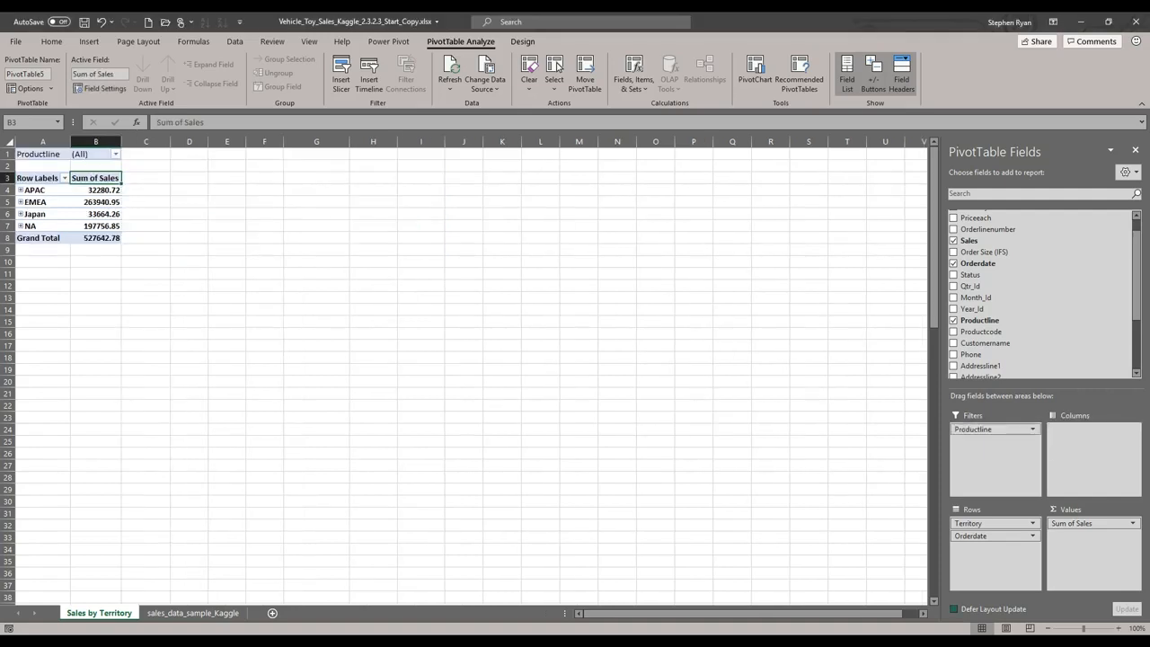
{"action": "left_click", "coordinate": [115, 154]}
{"action": "left_click", "coordinate": [28, 235]}
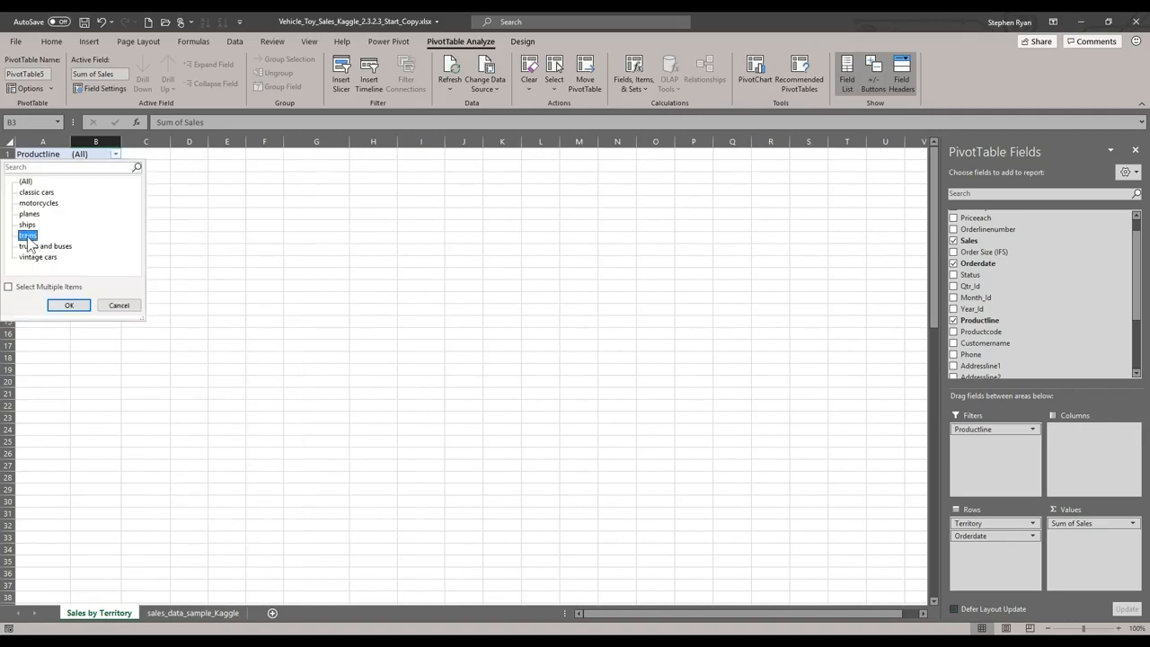
{"action": "left_click", "coordinate": [84, 305]}
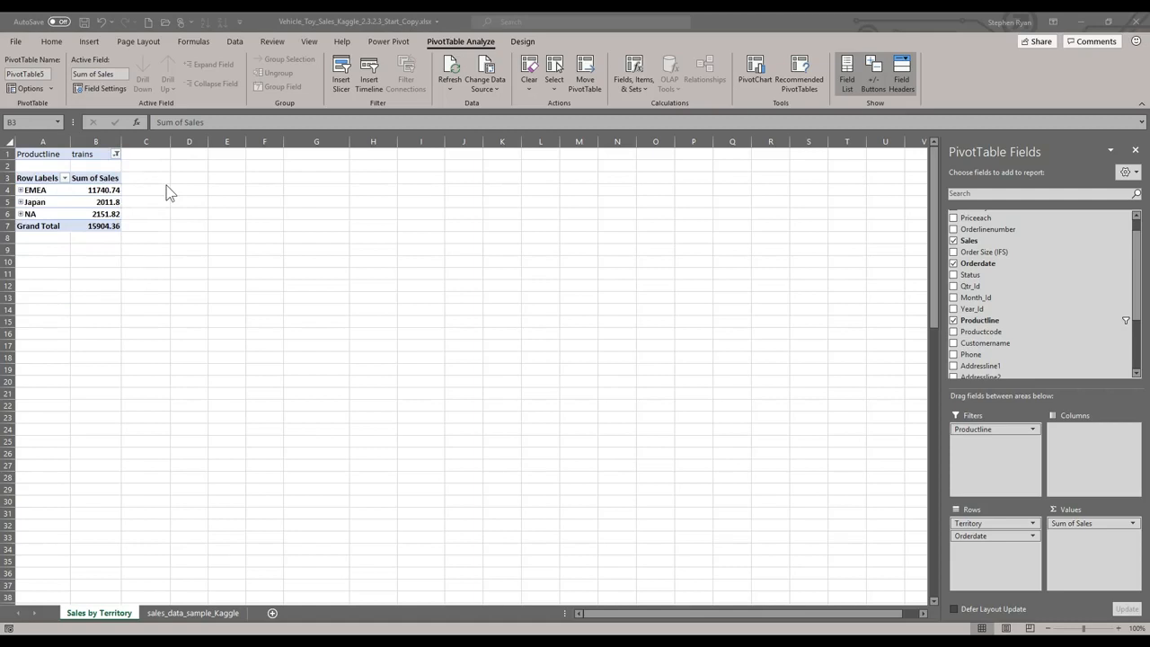
- Allow multiple items in the Productline report filter and include trucks and buses along with trains
{"action": "left_click", "coordinate": [115, 153]}
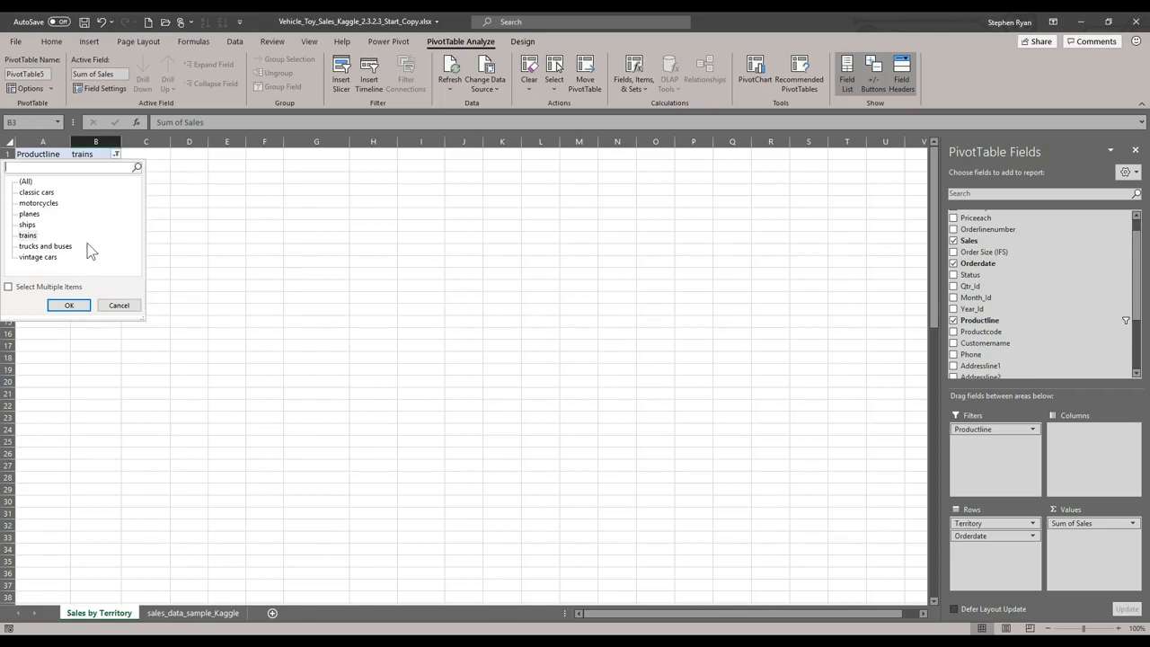
{"action": "left_click", "coordinate": [9, 286]}
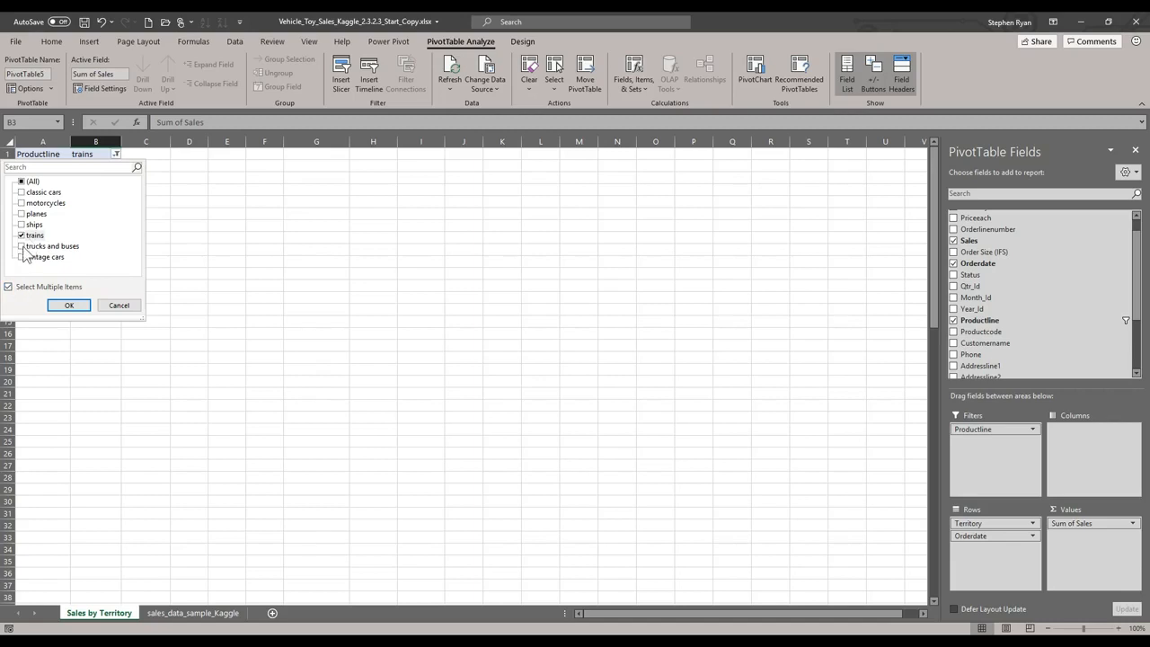
{"action": "left_click", "coordinate": [64, 305]}
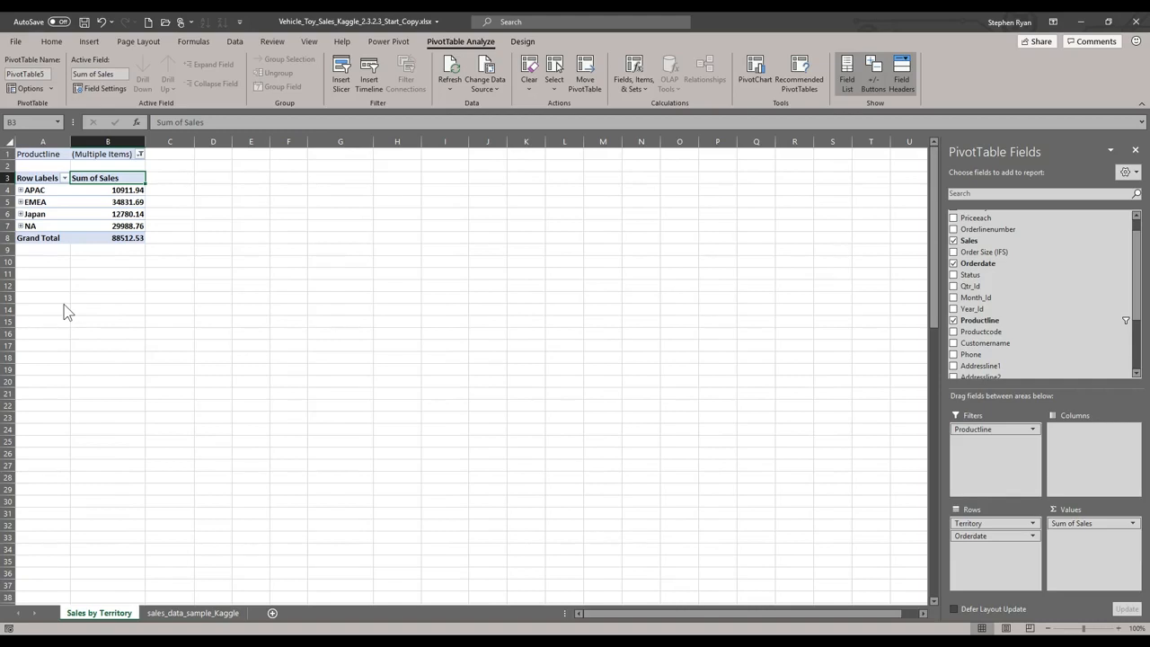
- Reset the Productline report filter to include all product lines
{"action": "left_click", "coordinate": [140, 155]}
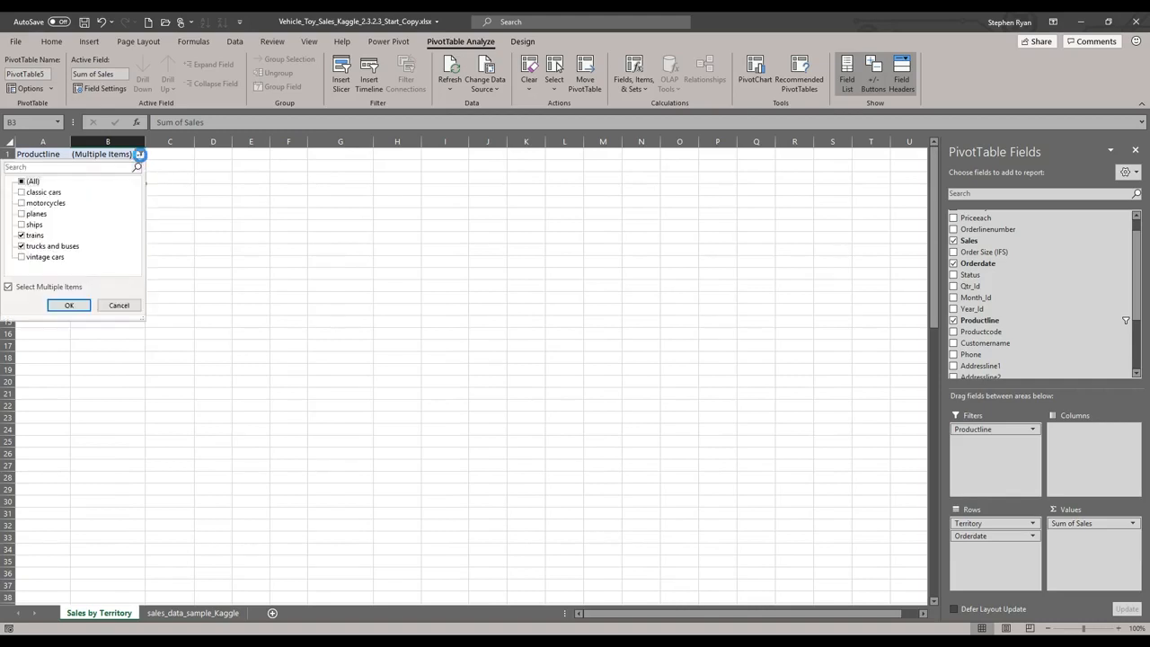
{"action": "left_click", "coordinate": [27, 182]}
{"action": "left_click", "coordinate": [67, 304]}
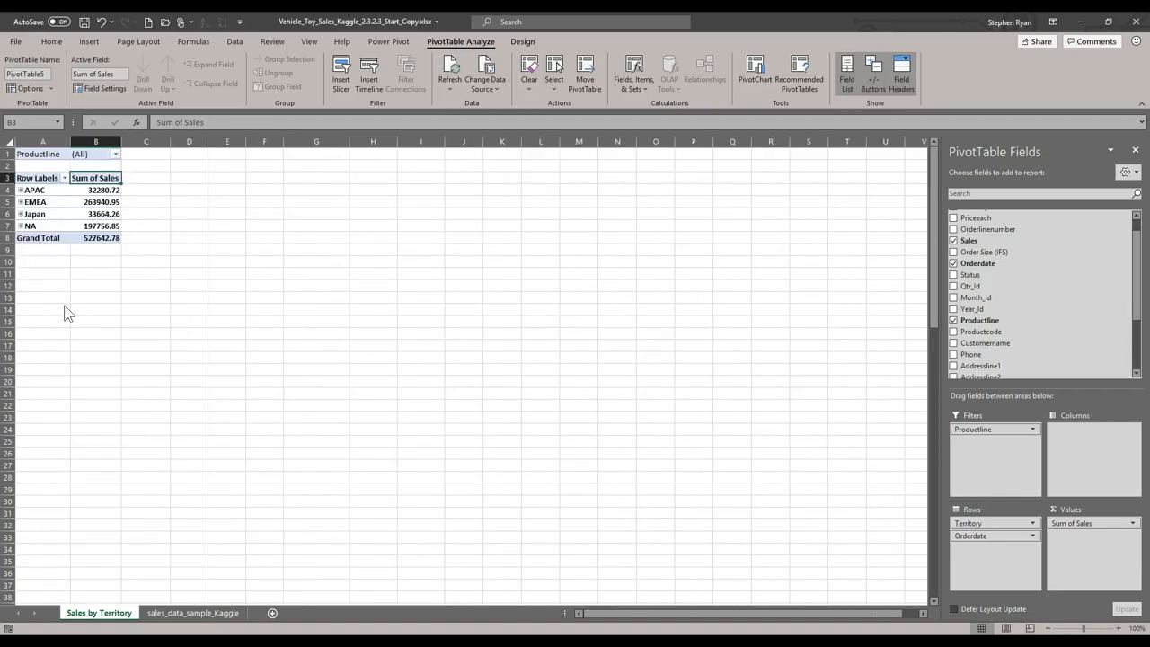
- Move Productline from the report filters to the PivotTable's columns, and remove the field from the PivotTable
{"action": "left_click_drag", "start_coordinate": [991, 430], "coordinate": [1067, 436]}
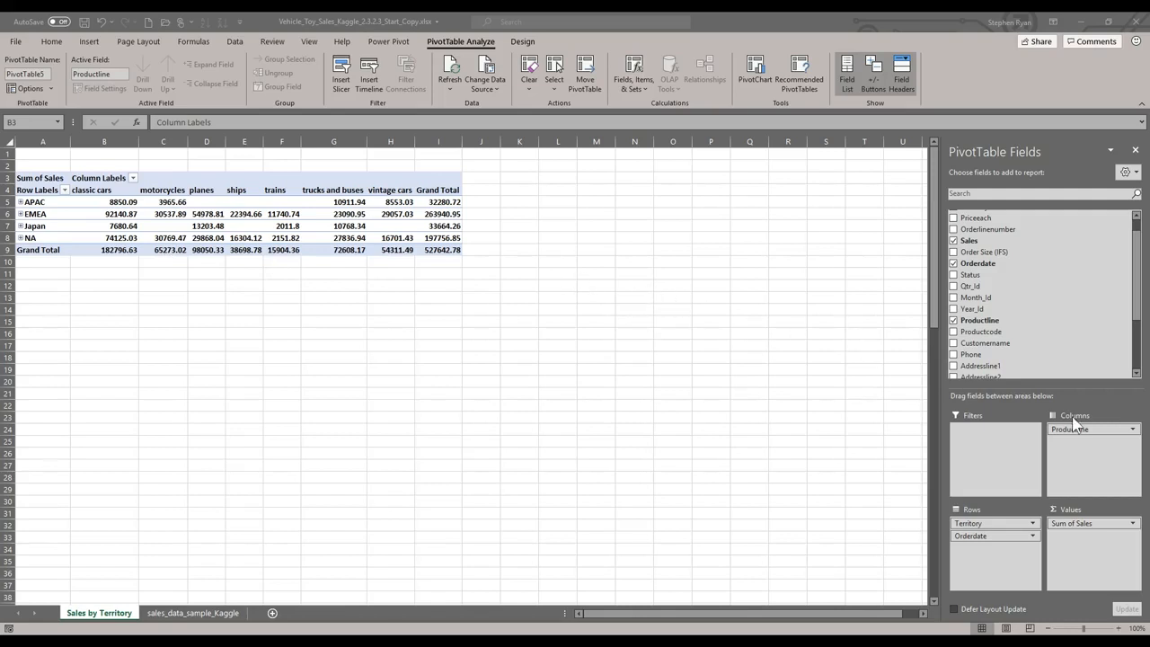
{"action": "left_click_drag", "start_coordinate": [1069, 434], "coordinate": [884, 406]}
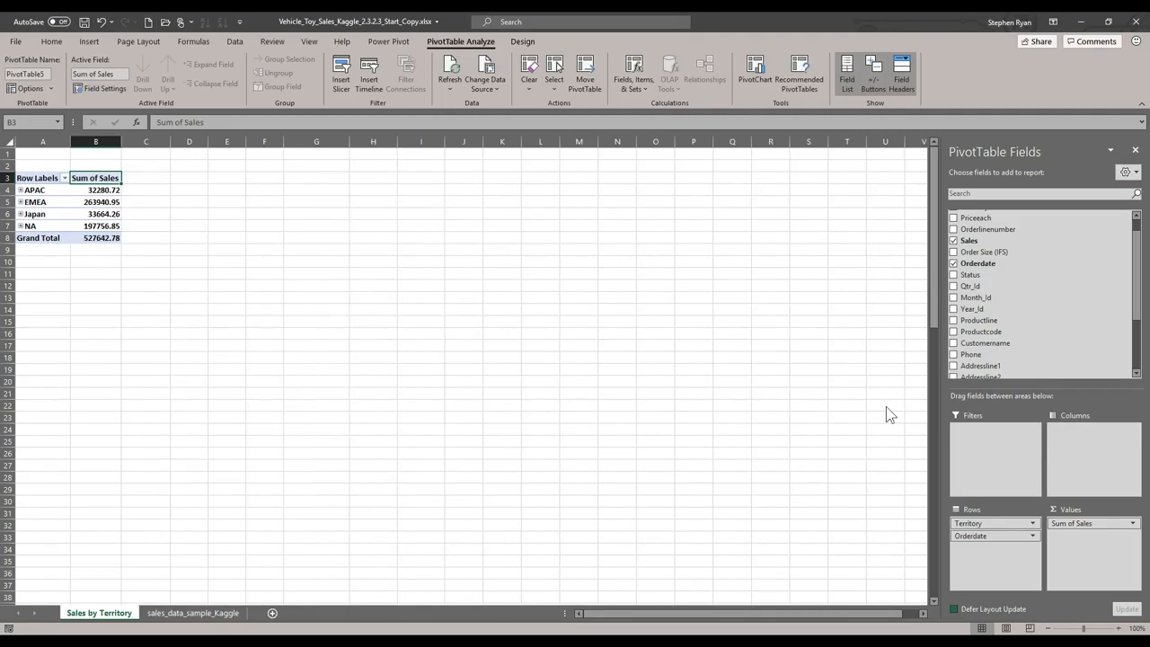
- Insert a slicer for the Territory field and reposition it in the empty area beside the PivotTable
{"action": "left_click", "coordinate": [342, 81]}
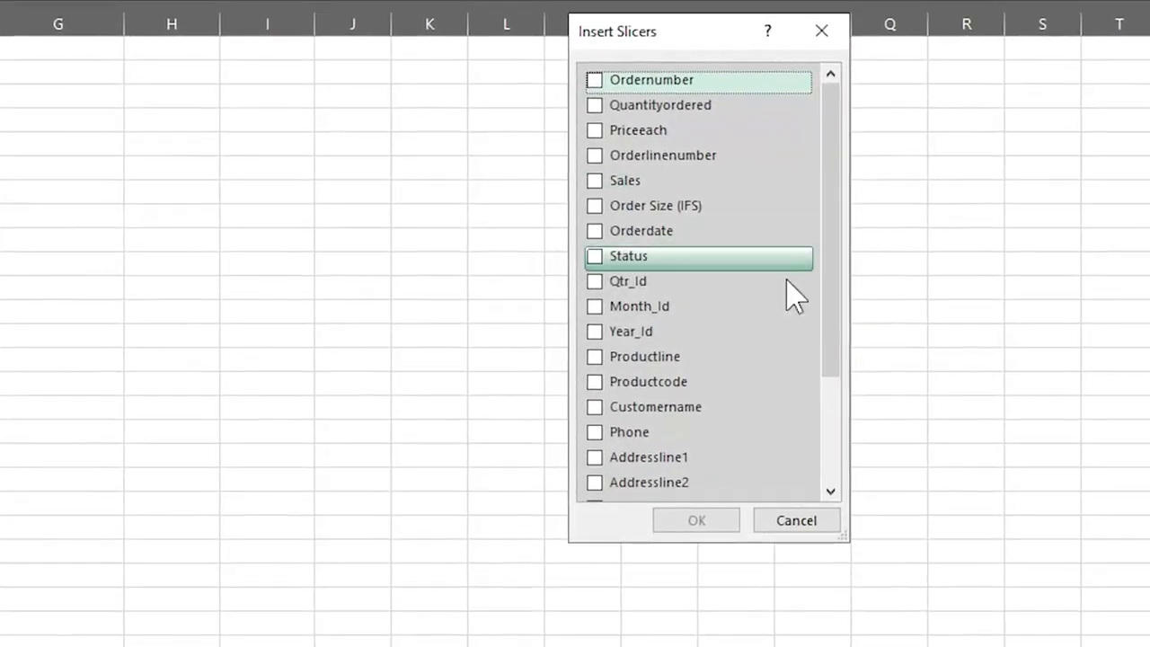
{"action": "left_click_drag", "start_coordinate": [829, 316], "coordinate": [849, 449]}
{"action": "left_click", "coordinate": [594, 456]}
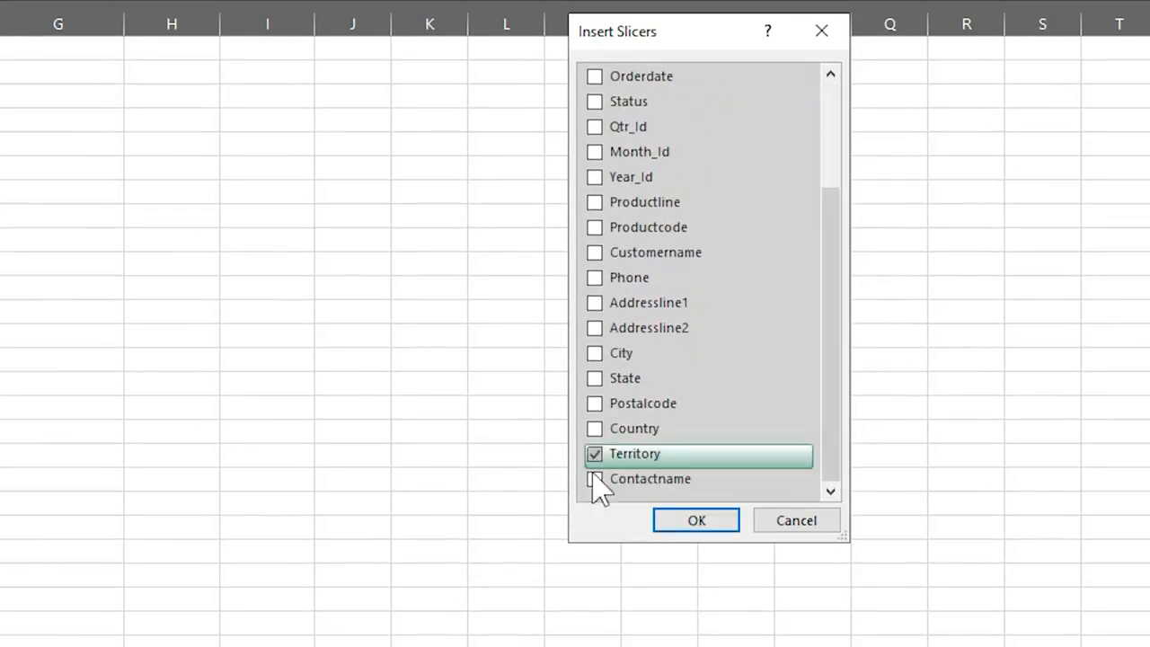
{"action": "left_click", "coordinate": [691, 522]}
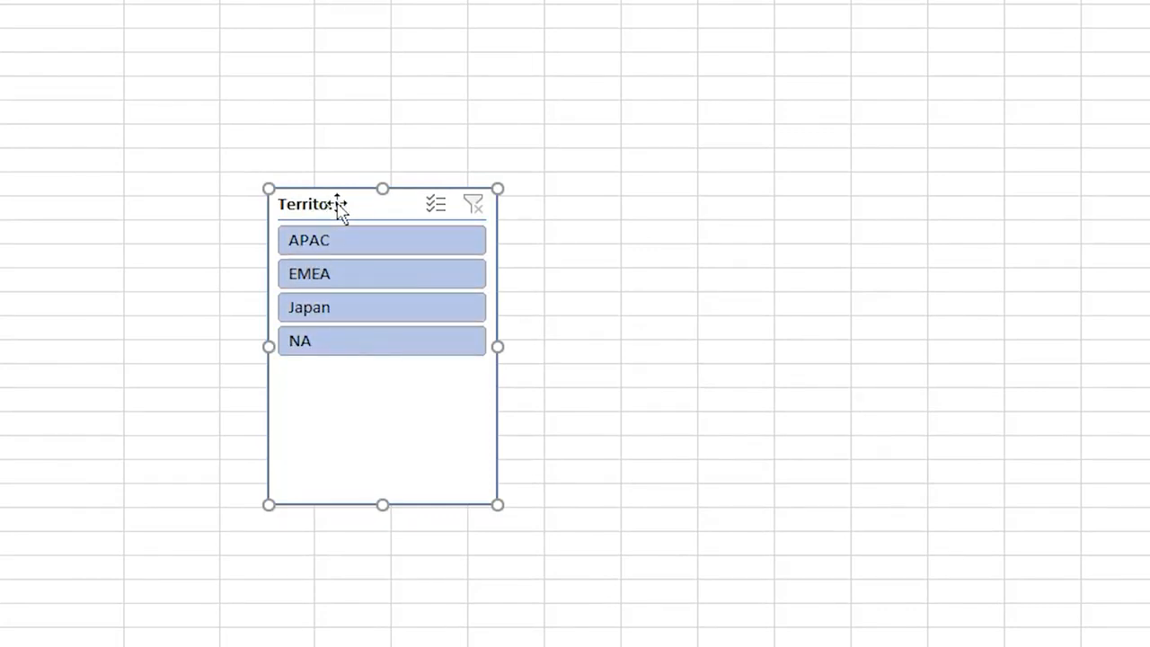
{"action": "left_click_drag", "start_coordinate": [338, 206], "coordinate": [405, 47]}
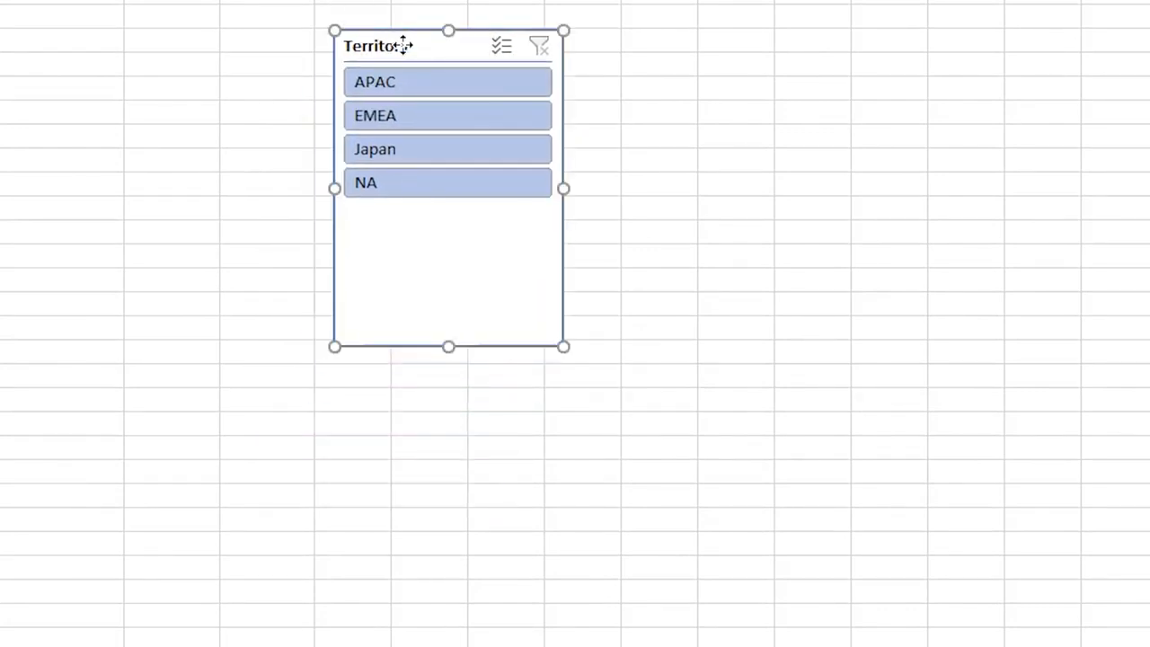
- Filter the PivotTable with the Territory slicer to EMEA, NA and Japan, one territory at a time
{"action": "left_click", "coordinate": [367, 125]}
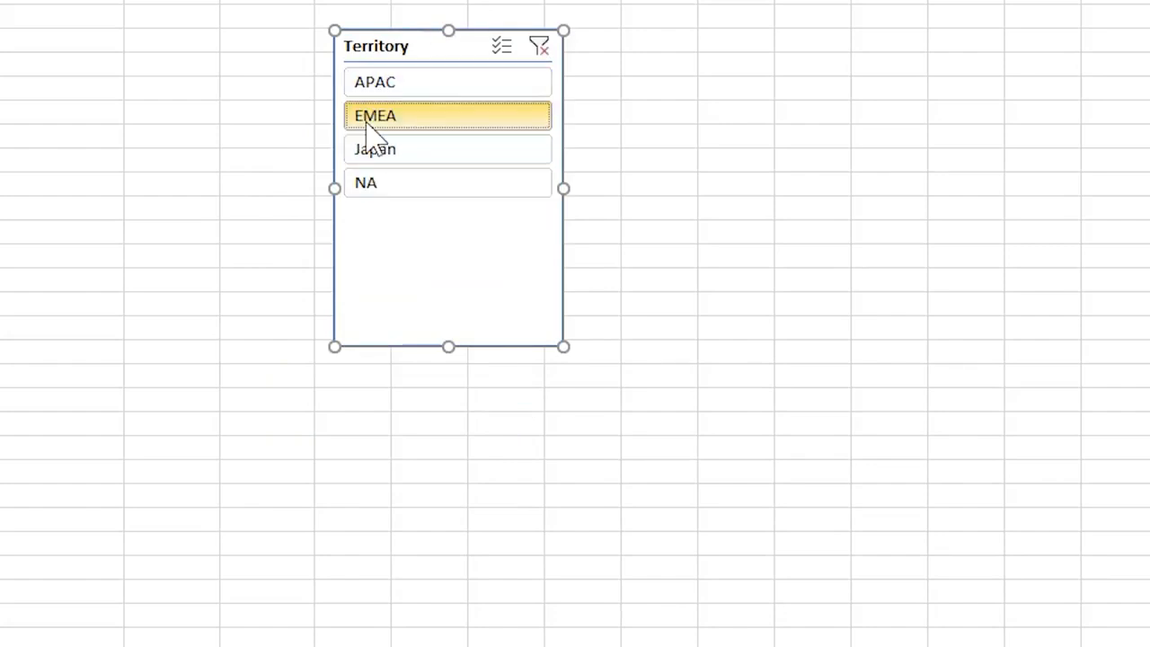
{"action": "left_click", "coordinate": [368, 186]}
{"action": "left_click", "coordinate": [375, 156]}
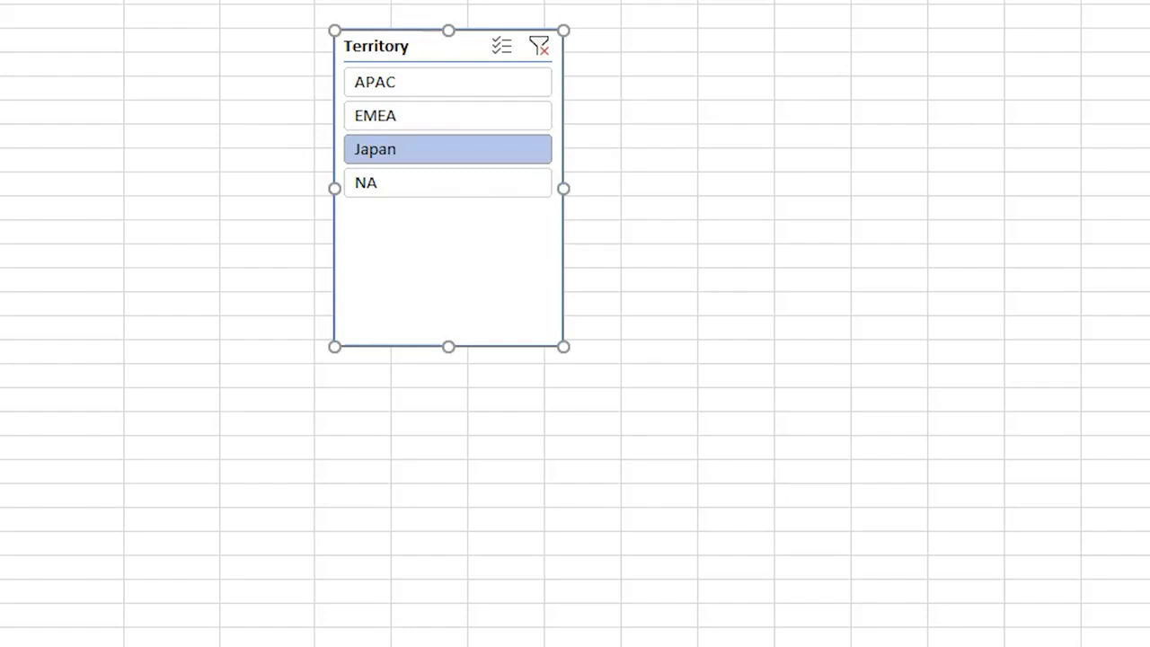
- Turn on multi-select in the Territory slicer to show EMEA and NA together, and clear the slicer's filter
{"action": "left_click", "coordinate": [501, 46]}
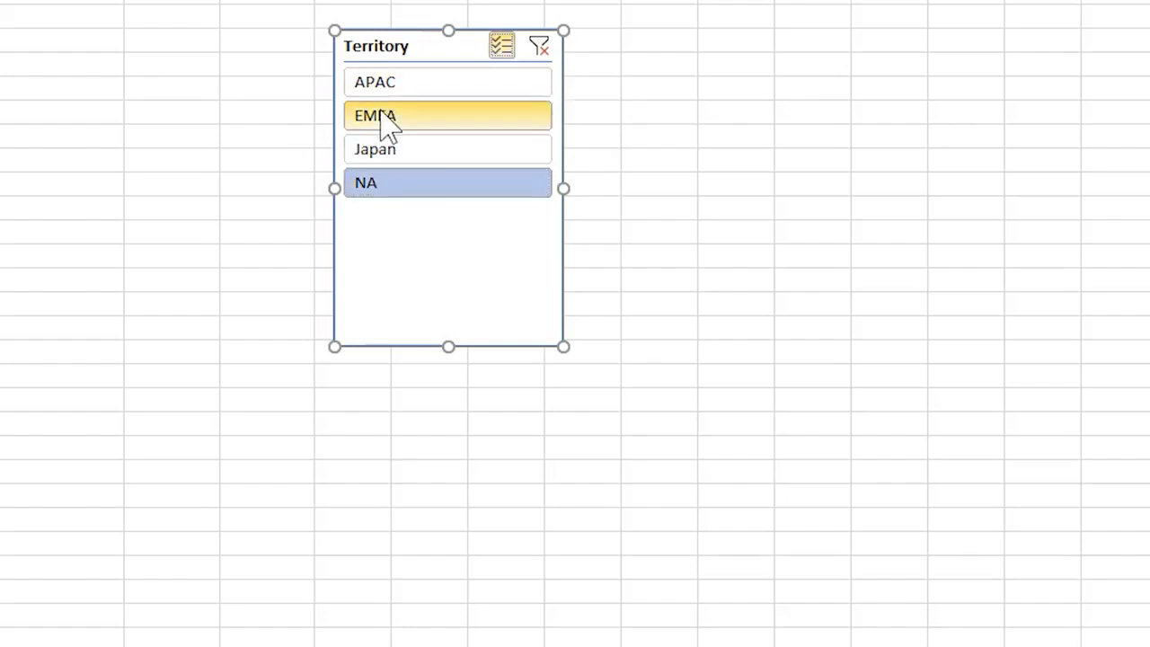
{"action": "left_click", "coordinate": [384, 122]}
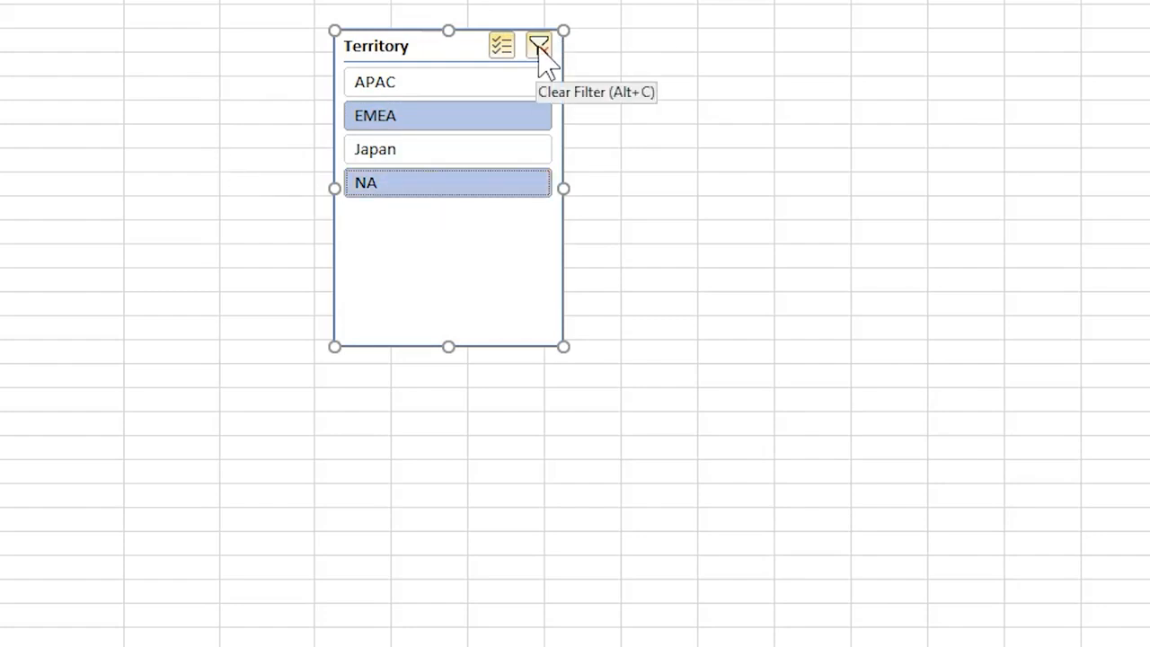
{"action": "left_click", "coordinate": [538, 47]}
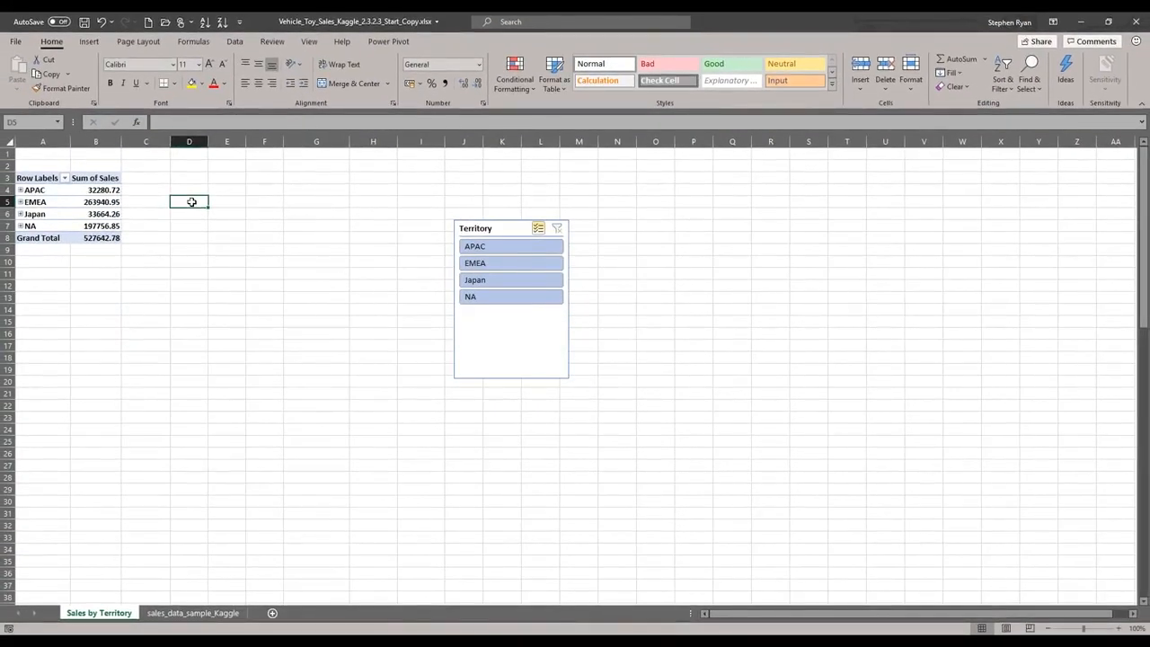
{"action": "left_click", "coordinate": [90, 43]}
{"action": "left_click", "coordinate": [757, 79]}
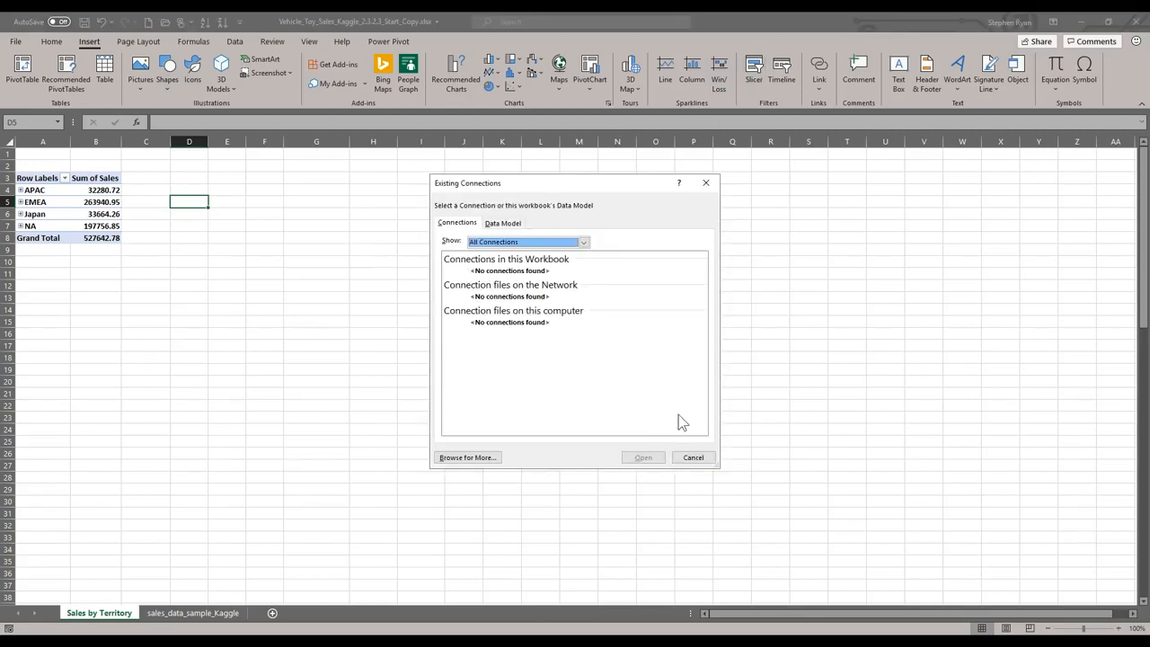
{"action": "left_click", "coordinate": [692, 458]}
- Insert a slicer for the PivotTable's Productline field and arrange it beside the Territory slicer near the sheet's upper rows
{"action": "left_click", "coordinate": [99, 202]}
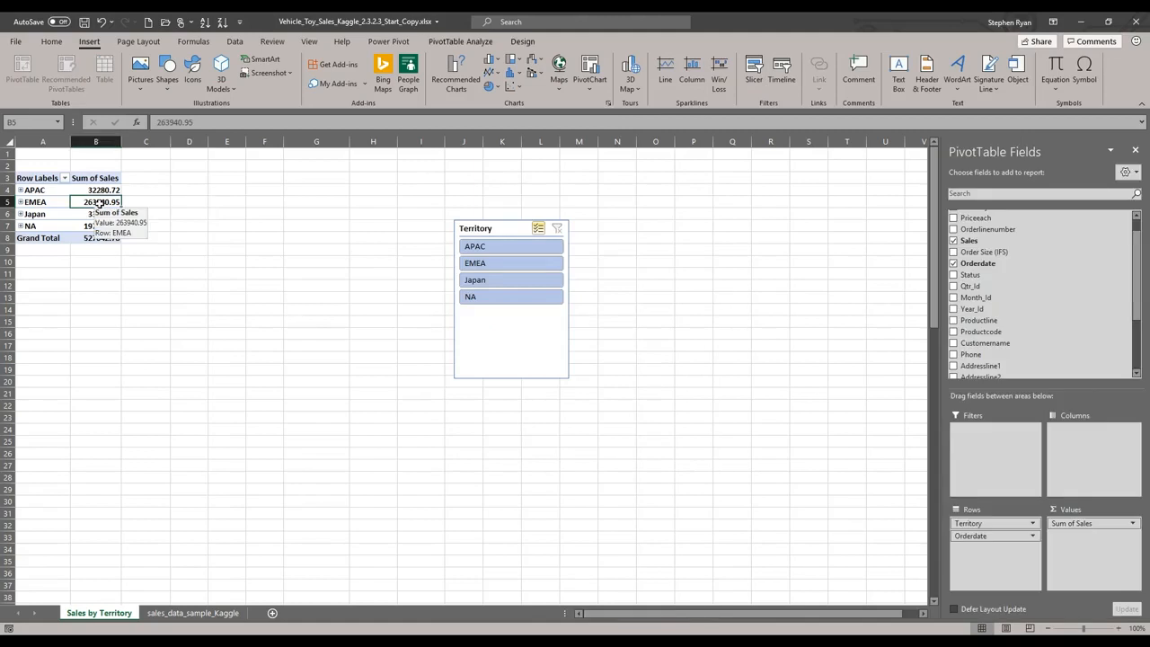
{"action": "left_click", "coordinate": [753, 72]}
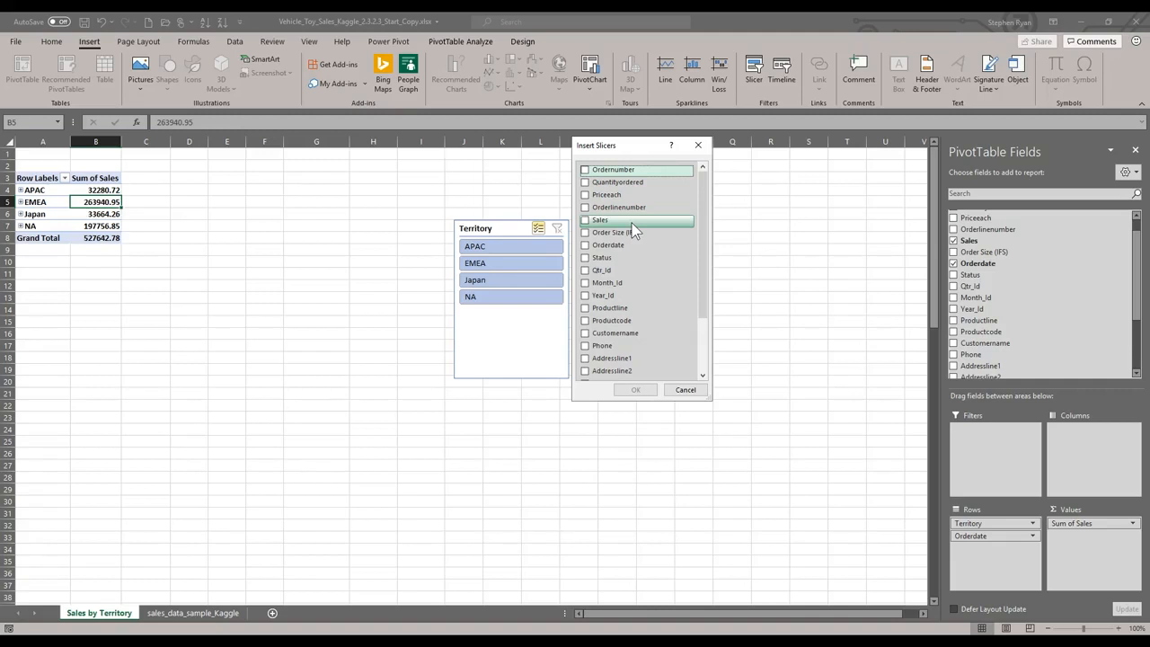
{"action": "left_click", "coordinate": [585, 307]}
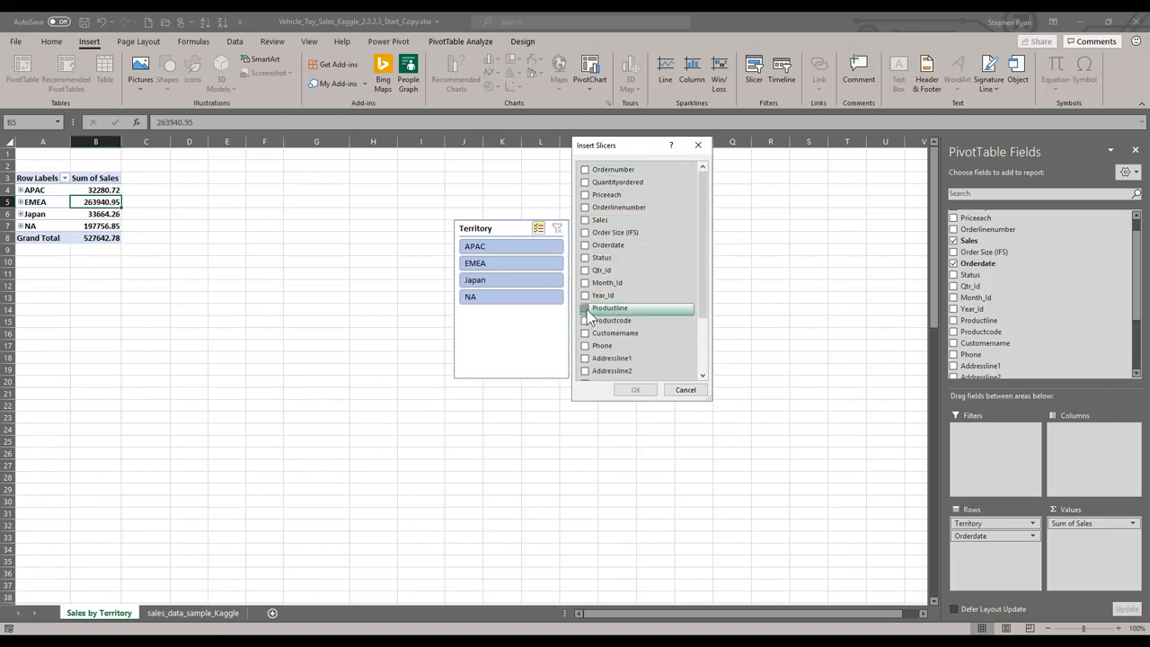
{"action": "left_click", "coordinate": [635, 390]}
{"action": "left_click_drag", "start_coordinate": [478, 310], "coordinate": [655, 173]}
{"action": "left_click_drag", "start_coordinate": [513, 227], "coordinate": [494, 165]}
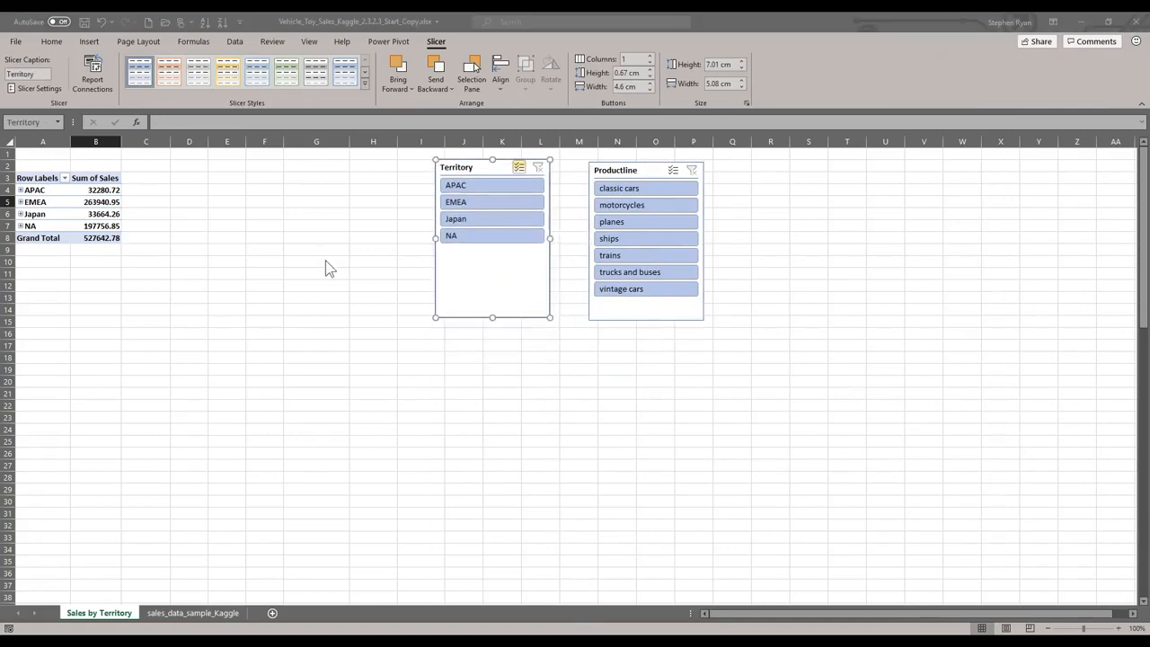
- Filter the Productline slicer to trains, add classic cars with multi-select turned on, and clear the slicer's filter
{"action": "left_click", "coordinate": [607, 261]}
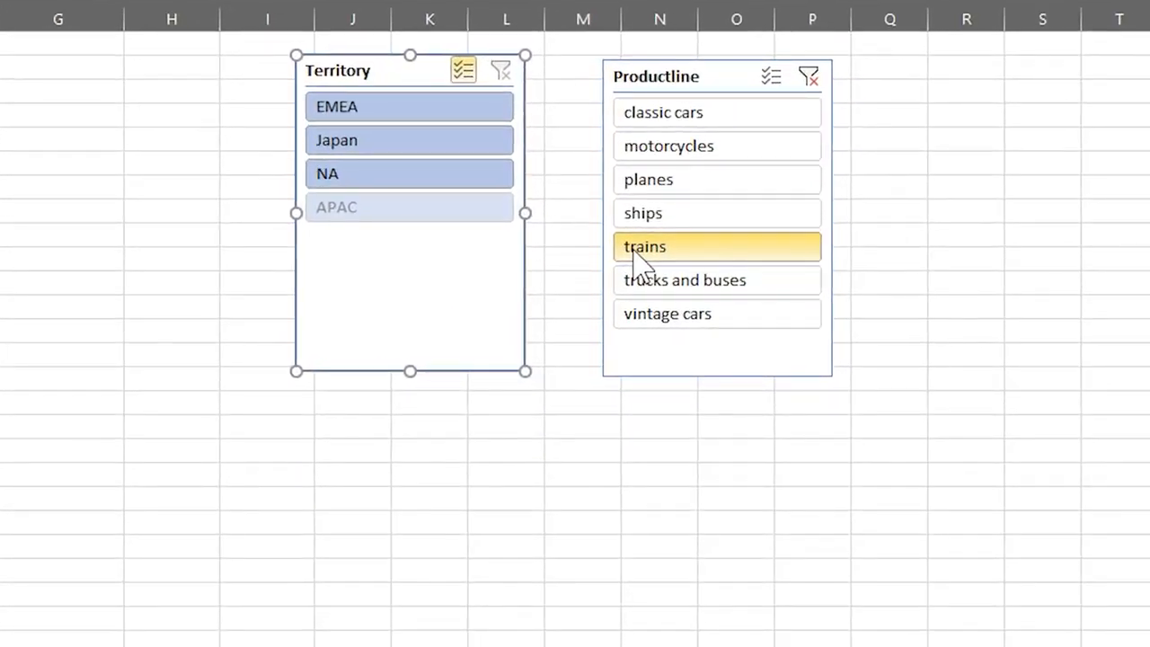
{"action": "left_click", "coordinate": [771, 76]}
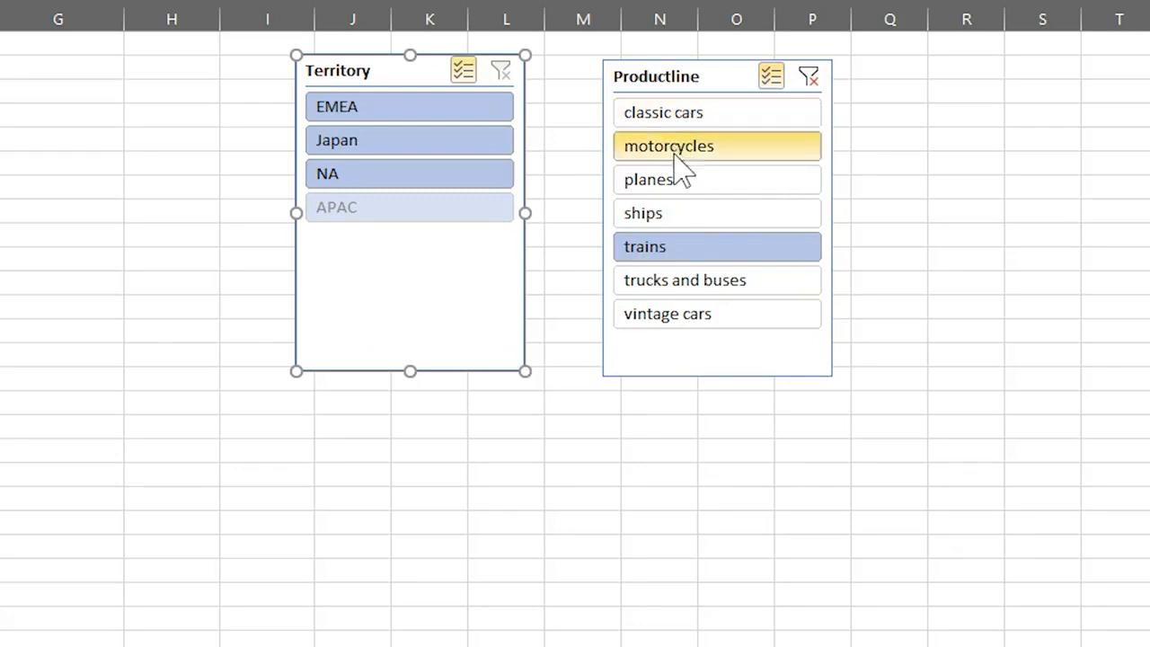
{"action": "left_click", "coordinate": [662, 114]}
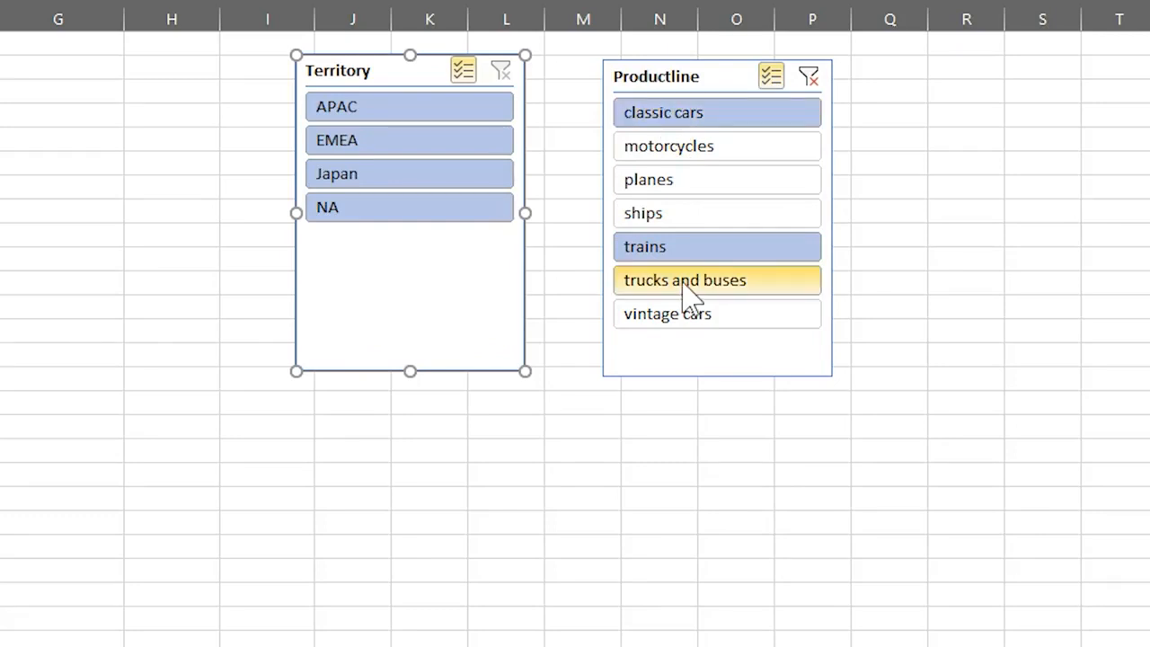
{"action": "left_click", "coordinate": [809, 77]}
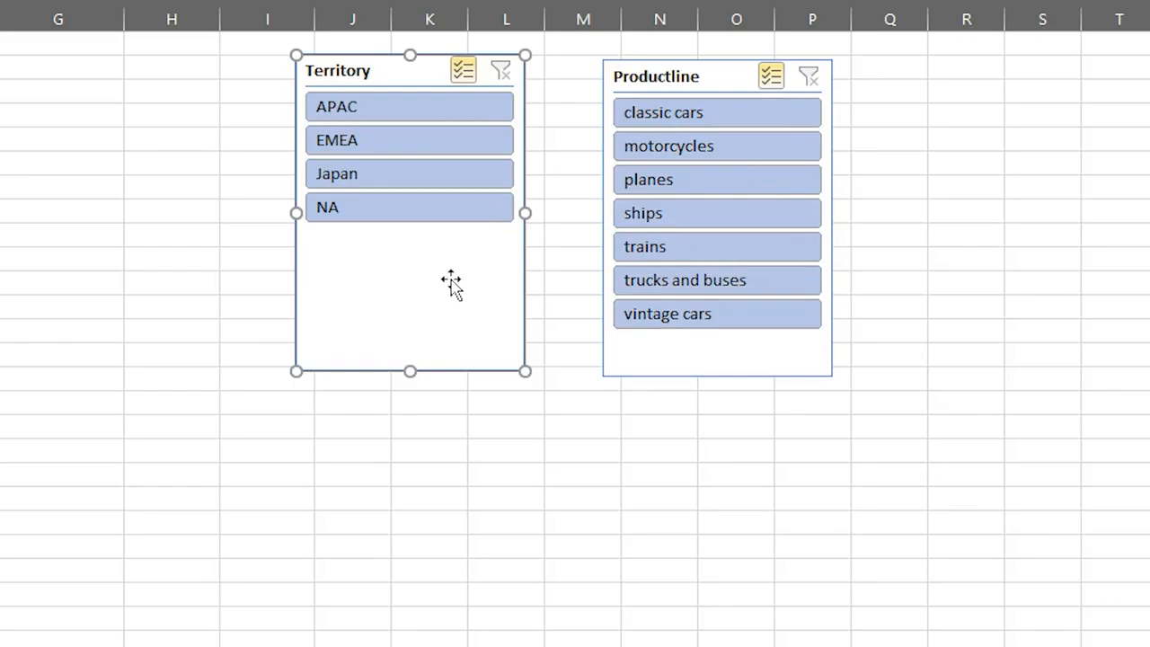
- Limit the slicers to EMEA and NA and to classic cars, trains, and trucks and buses, and clear both slicers' filters
{"action": "left_click", "coordinate": [359, 173]}
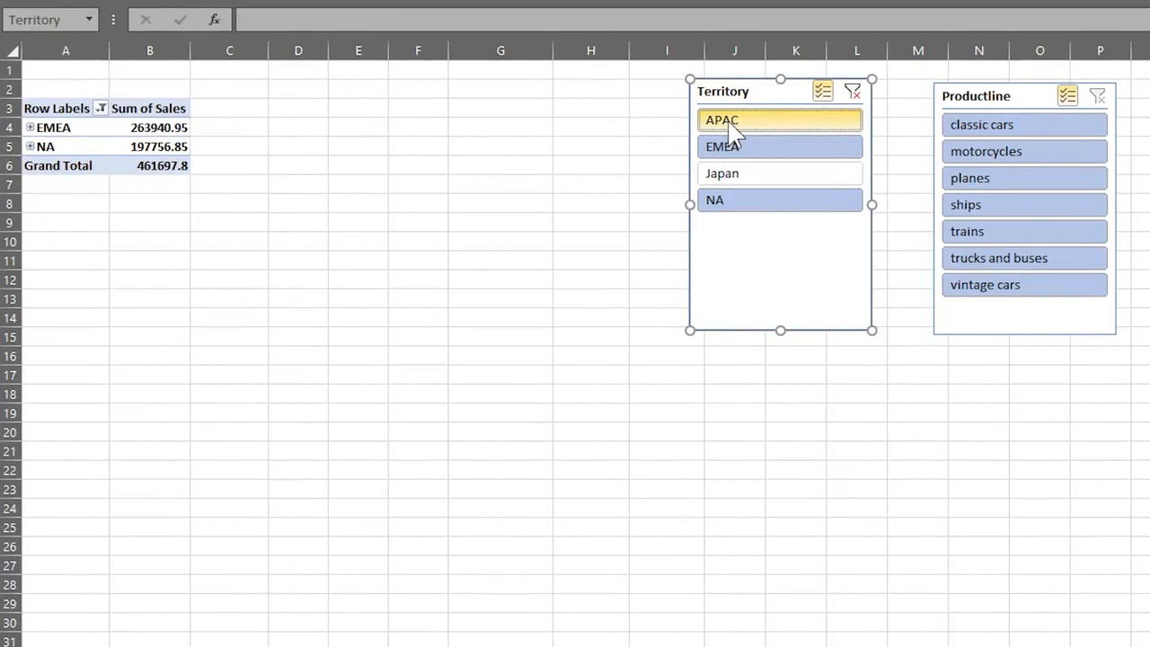
{"action": "left_click", "coordinate": [985, 151]}
{"action": "left_click", "coordinate": [970, 177]}
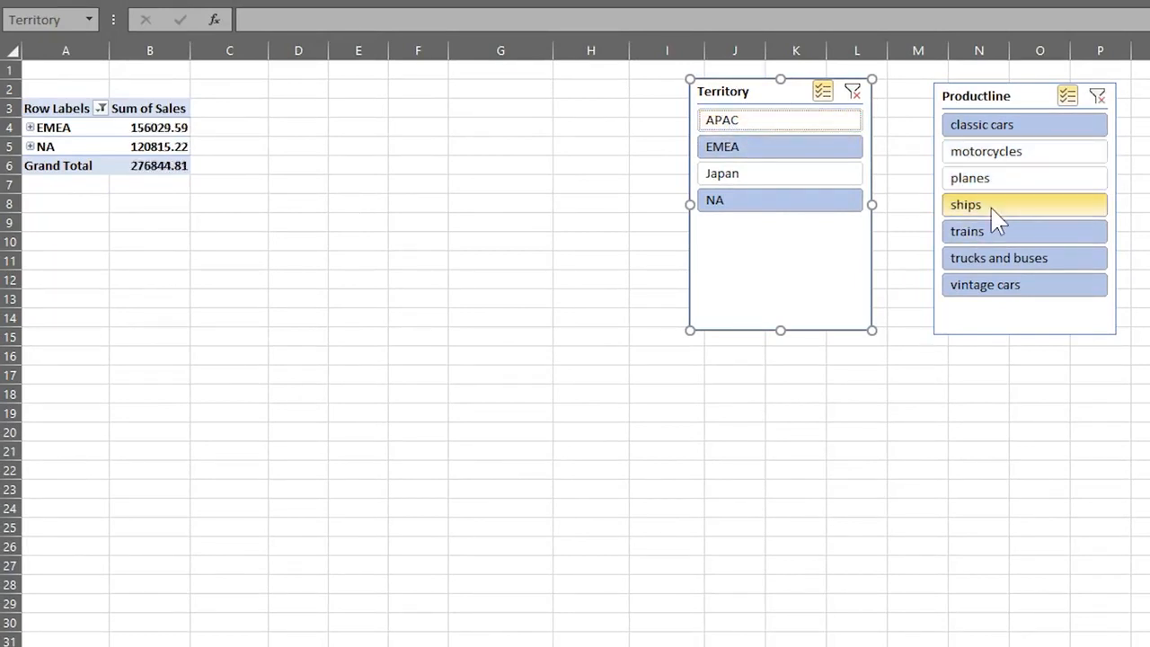
{"action": "left_click", "coordinate": [991, 214]}
{"action": "left_click", "coordinate": [998, 296]}
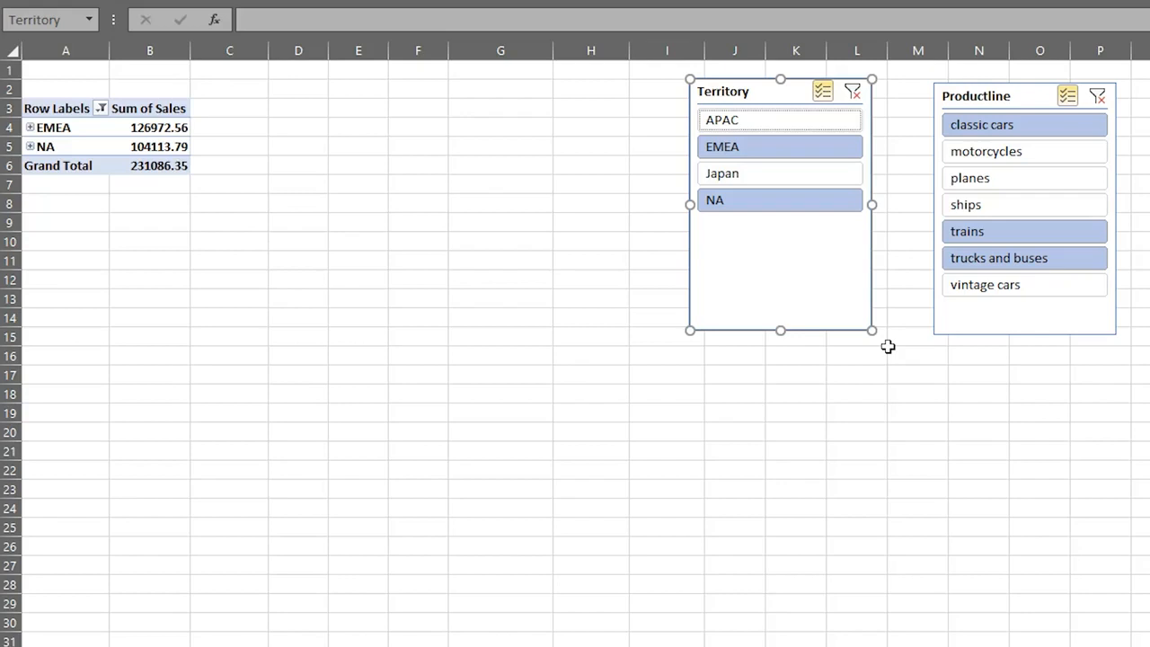
{"action": "left_click", "coordinate": [852, 92]}
{"action": "left_click", "coordinate": [1096, 96]}
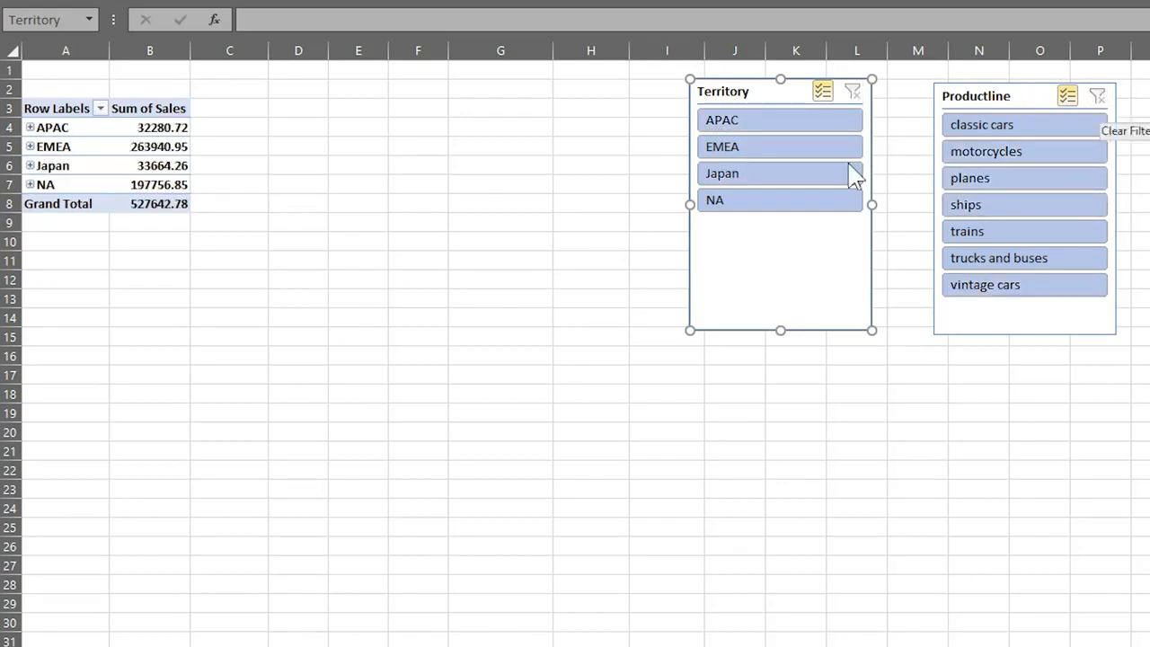
- Add Productline to the PivotTable's columns and move the Territory and Productline slicers down the sheet, side by side
{"action": "left_click", "coordinate": [149, 147]}
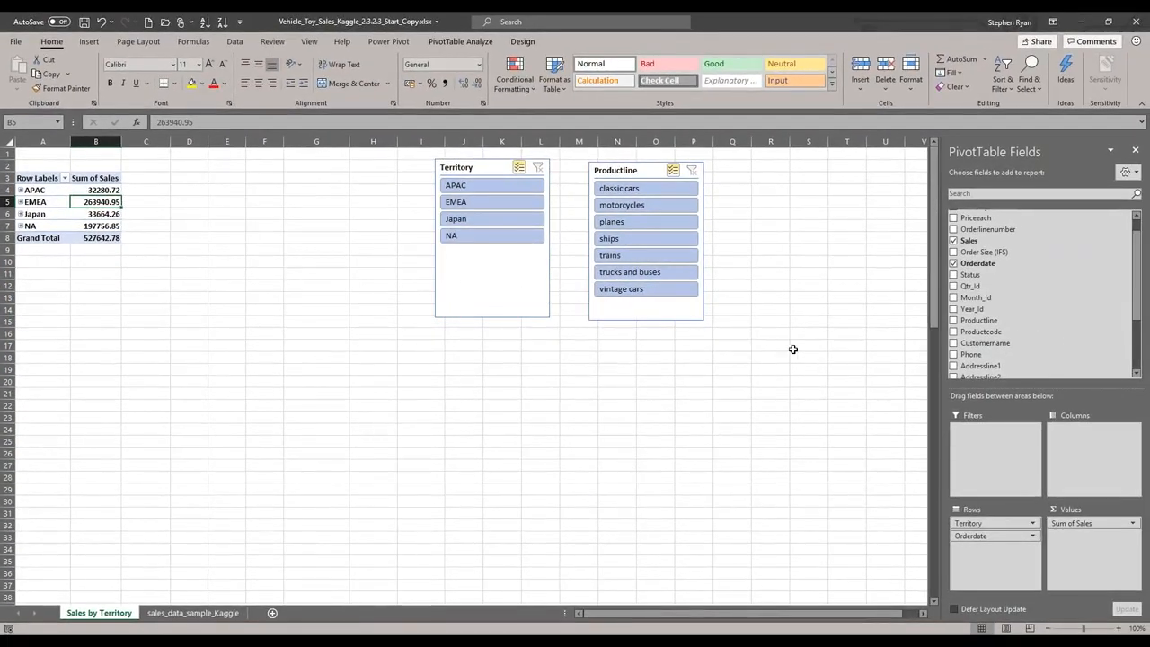
{"action": "left_click_drag", "start_coordinate": [976, 321], "coordinate": [1069, 434]}
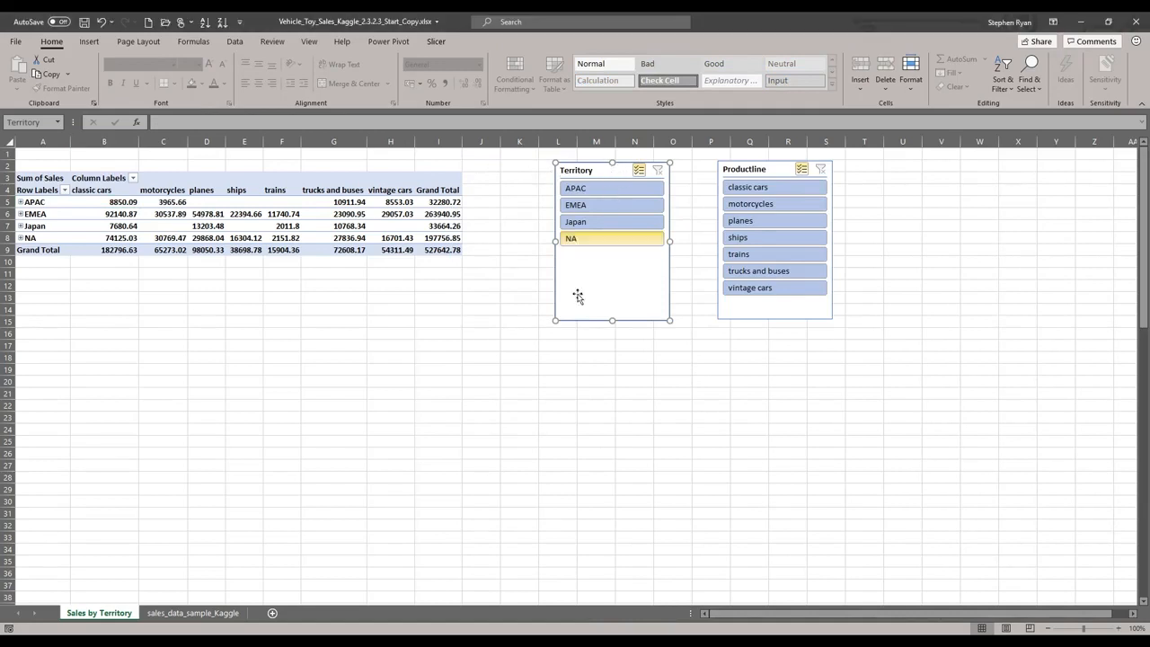
{"action": "left_click_drag", "start_coordinate": [595, 257], "coordinate": [542, 486]}
{"action": "left_click_drag", "start_coordinate": [774, 169], "coordinate": [709, 398]}
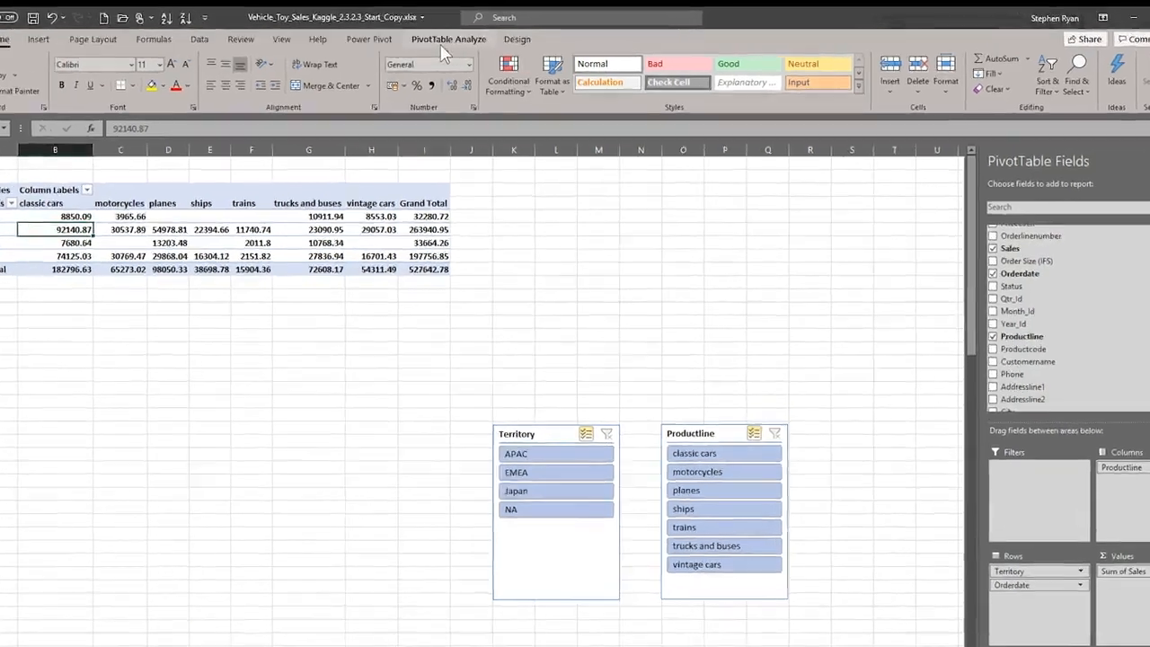
- Insert a timeline for the Orderdate field and place it beside the PivotTable above the slicers, widened across about columns K to U
{"action": "left_click", "coordinate": [460, 41]}
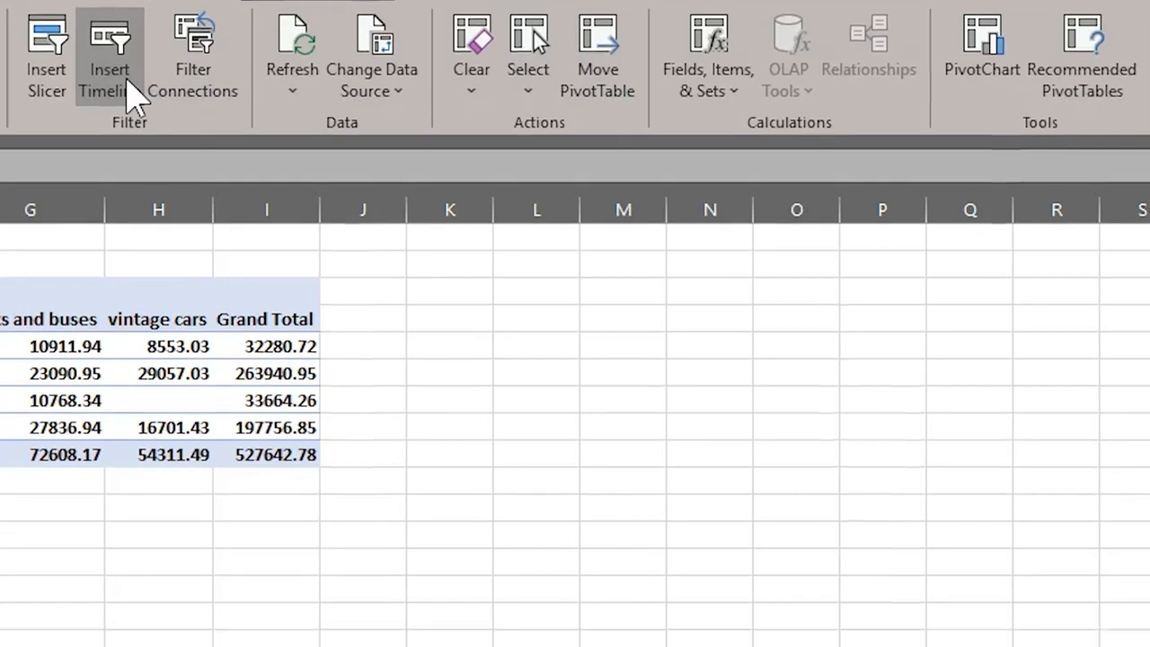
{"action": "left_click", "coordinate": [130, 121]}
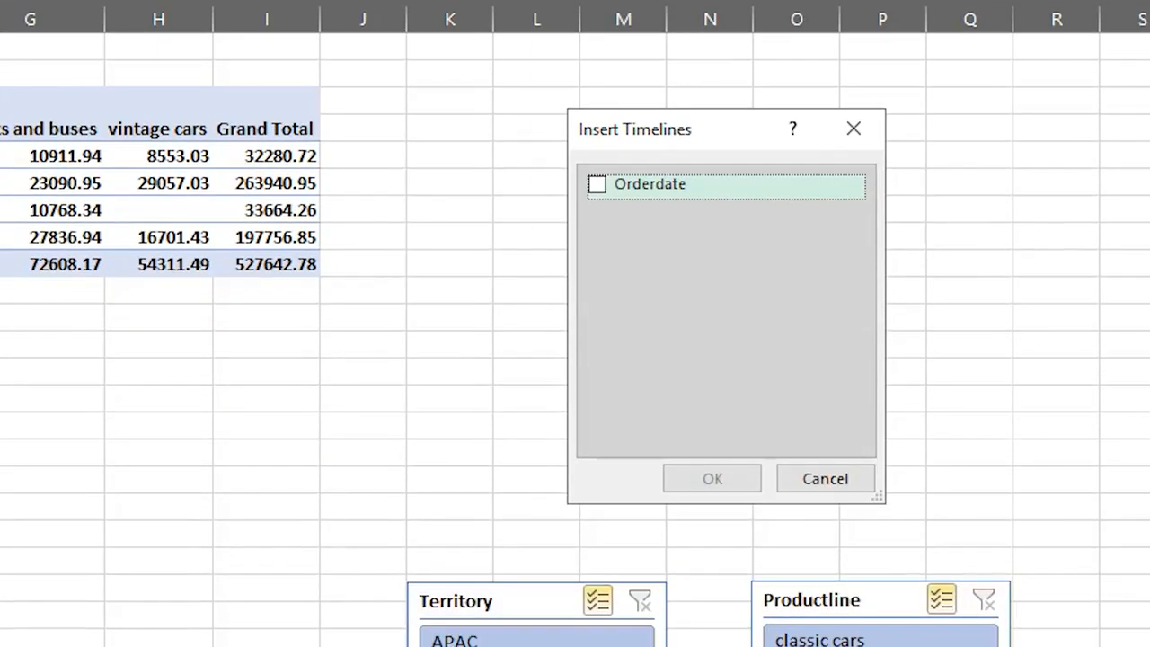
{"action": "left_click", "coordinate": [598, 185]}
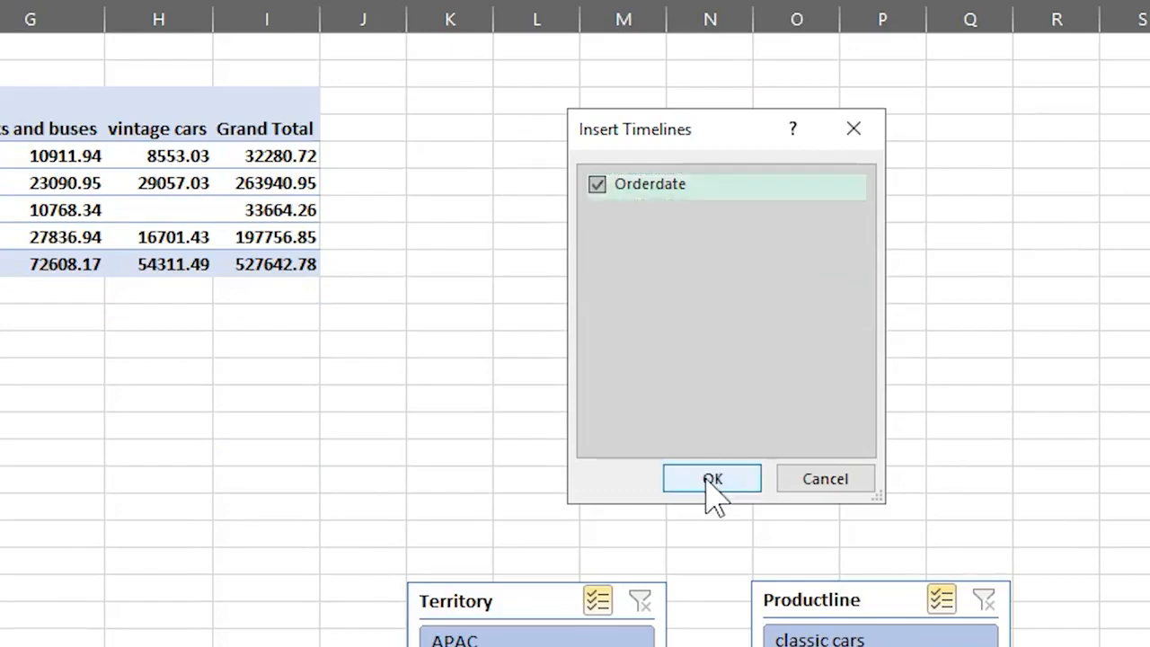
{"action": "left_click", "coordinate": [712, 478]}
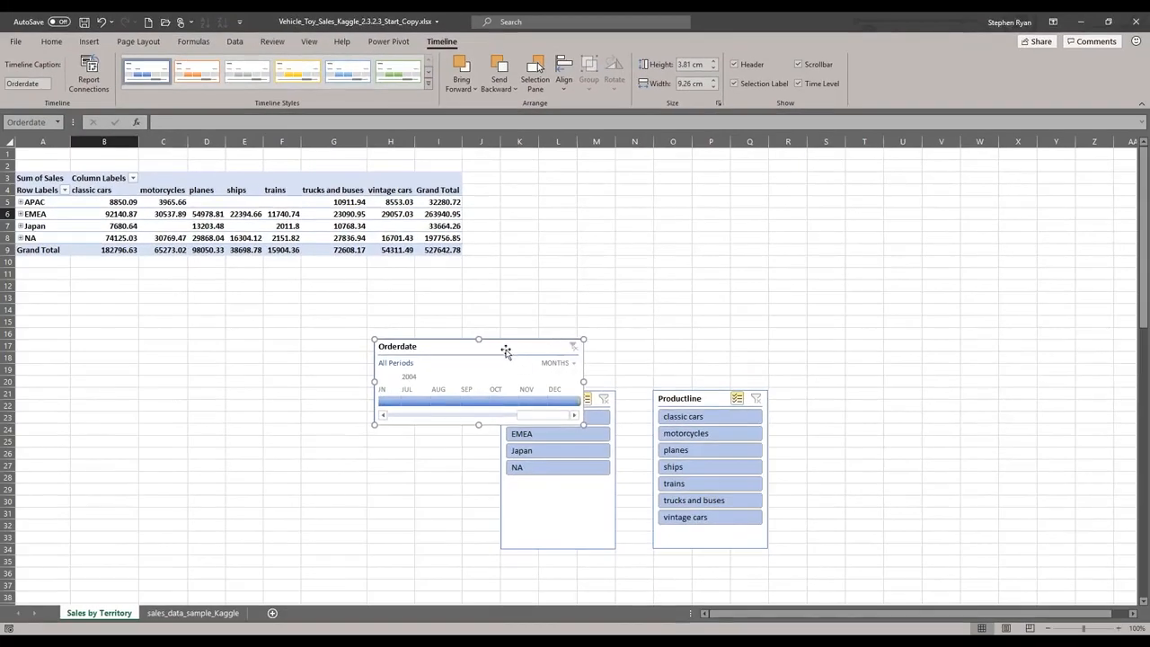
{"action": "left_click_drag", "start_coordinate": [416, 491], "coordinate": [901, 271]}
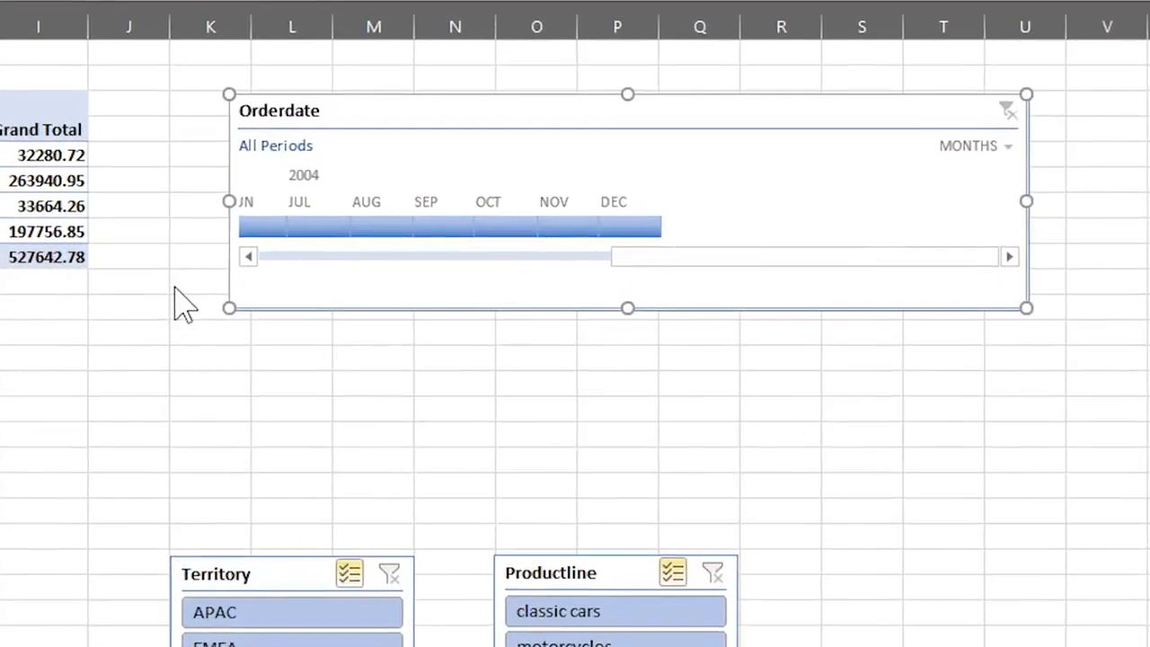
- Switch the Orderdate timeline's time level to days, and change it to quarters
{"action": "left_click", "coordinate": [979, 146]}
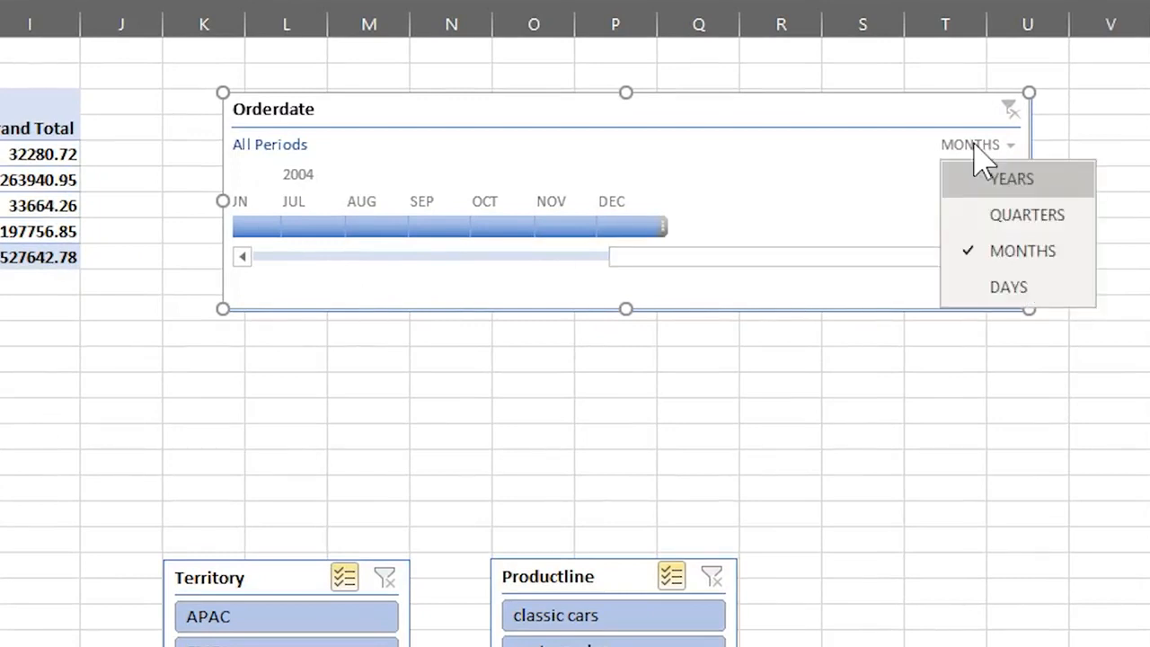
{"action": "left_click", "coordinate": [1001, 289]}
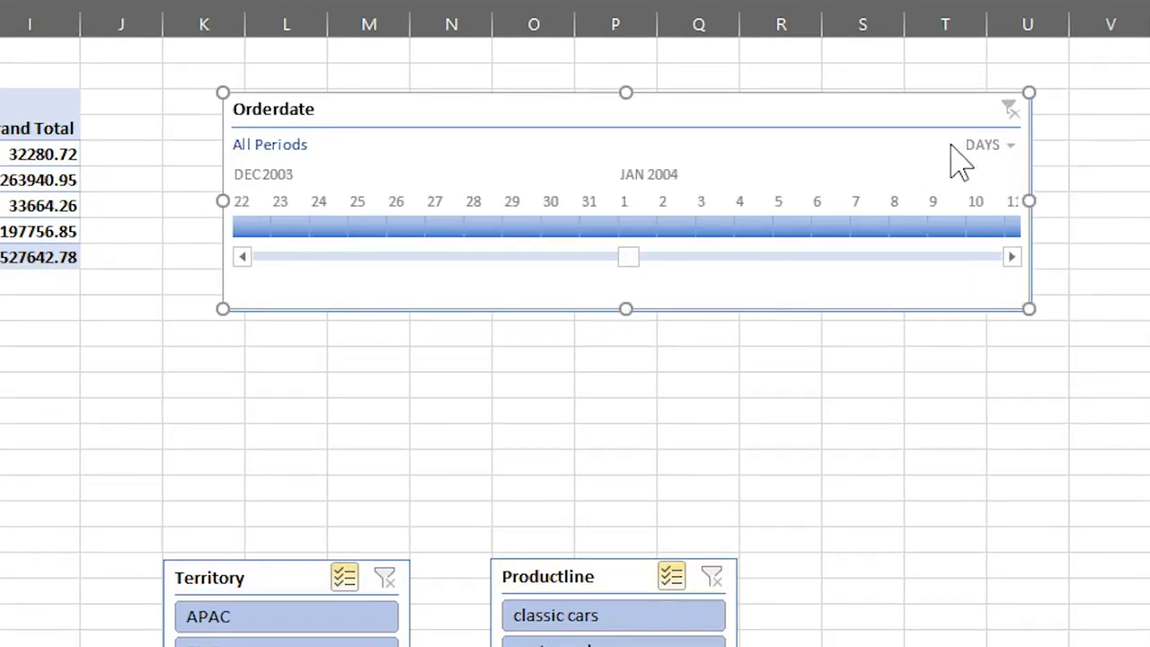
{"action": "left_click", "coordinate": [997, 166]}
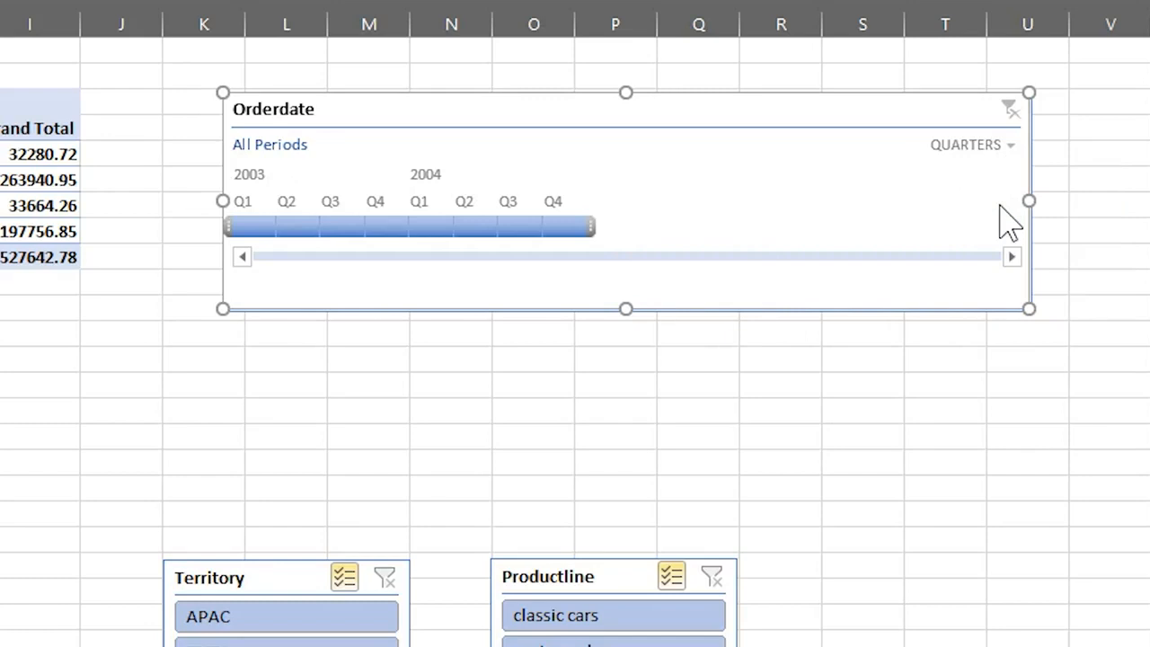
- Filter the Orderdate timeline to Q3 2003, extend the range through Q2 2004, and clear the timeline's filter
{"action": "left_click", "coordinate": [345, 227]}
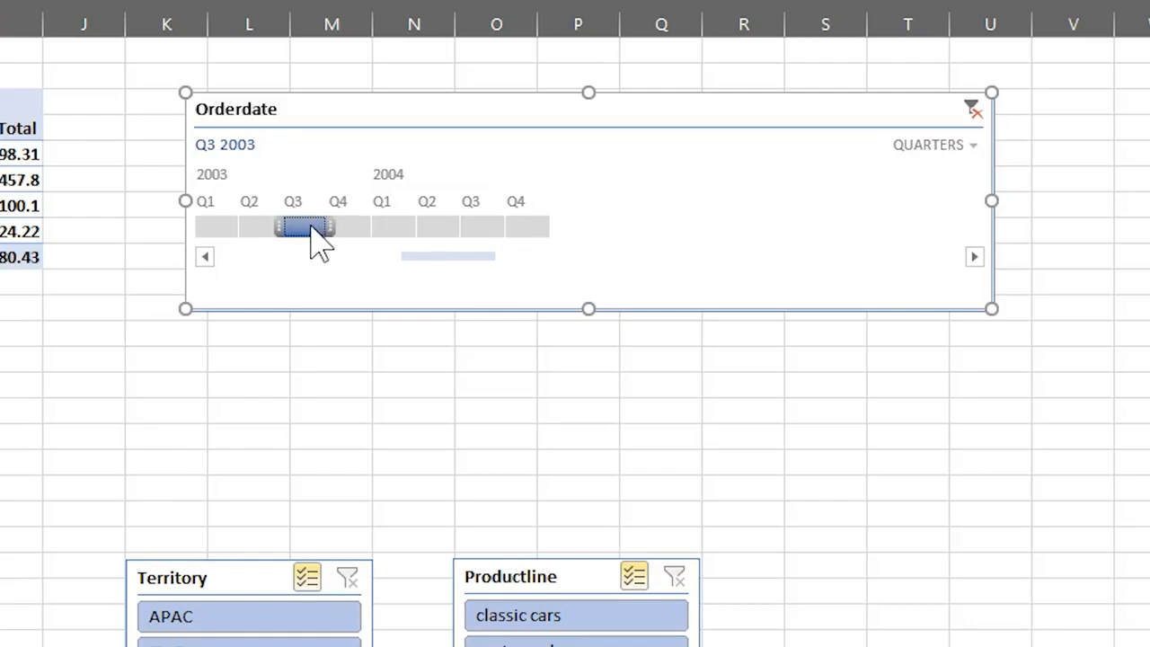
{"action": "left_click_drag", "start_coordinate": [332, 227], "coordinate": [443, 233]}
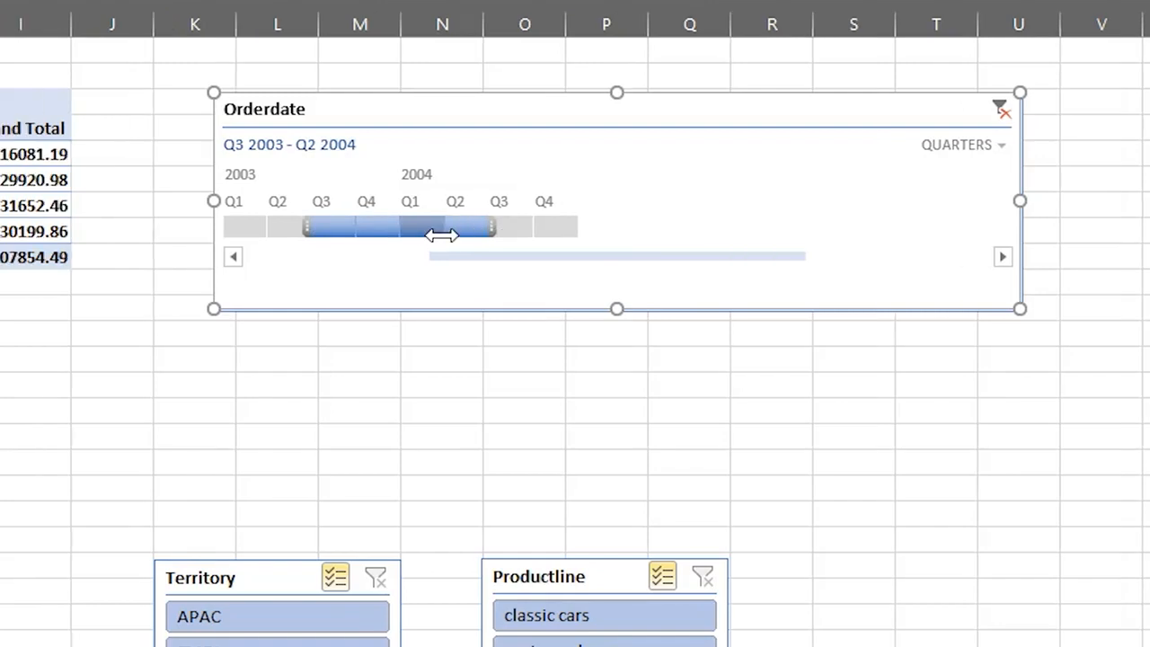
{"action": "left_click", "coordinate": [1001, 112]}
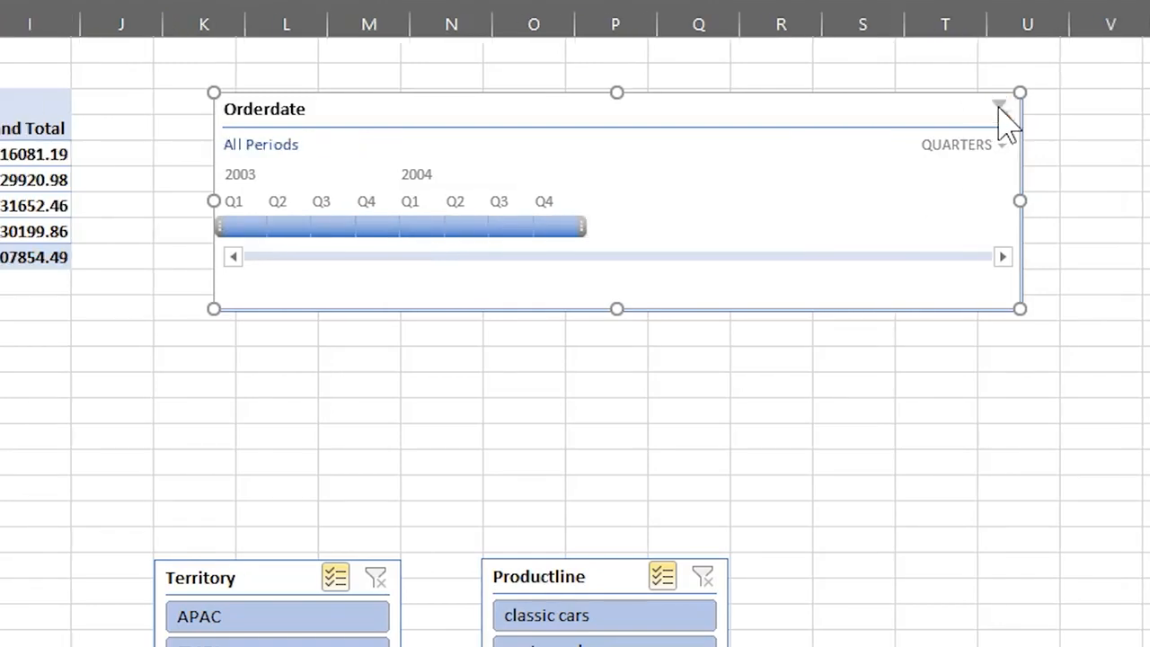
- Switch the Orderdate timeline's time level to years and filter it to 2003
{"action": "left_click", "coordinate": [963, 145]}
{"action": "left_click", "coordinate": [971, 180]}
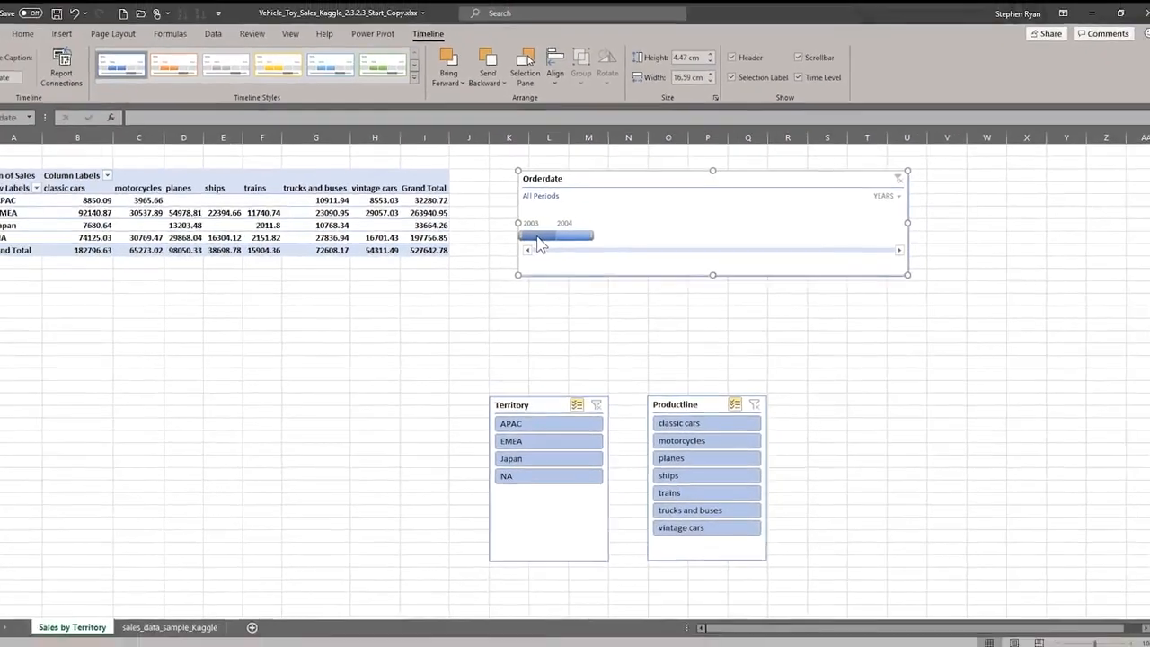
{"action": "left_click", "coordinate": [270, 229]}
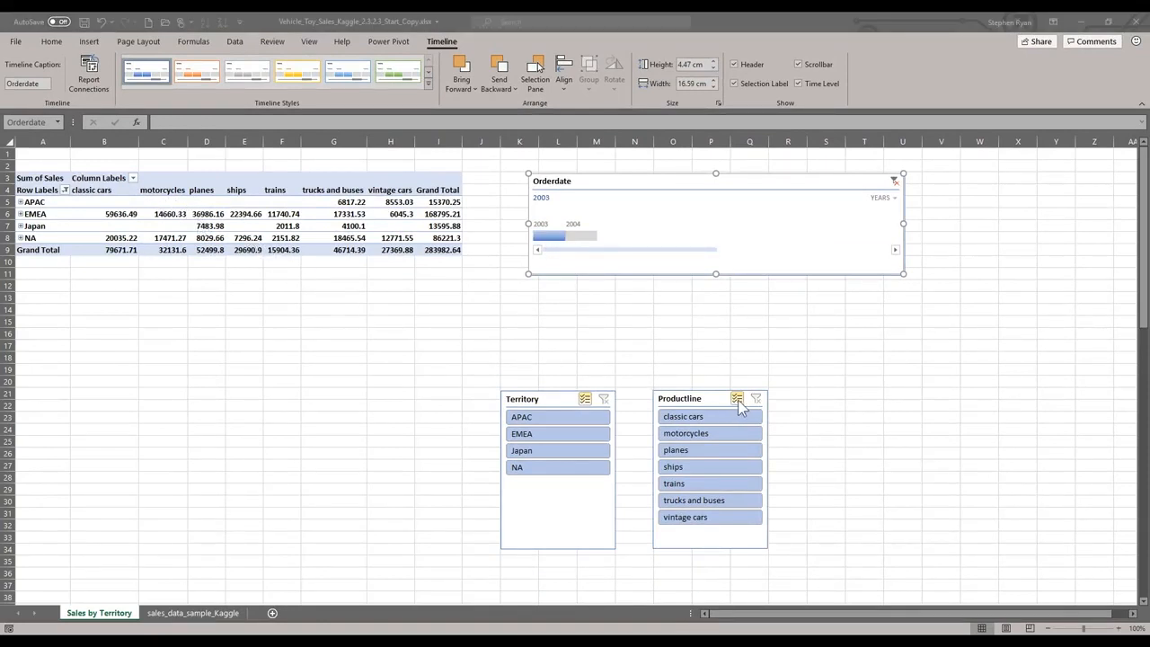
- Limit the Productline slicer to trains and exclude Japan in the Territory slicer, keeping EMEA and NA selected
{"action": "left_click", "coordinate": [675, 485]}
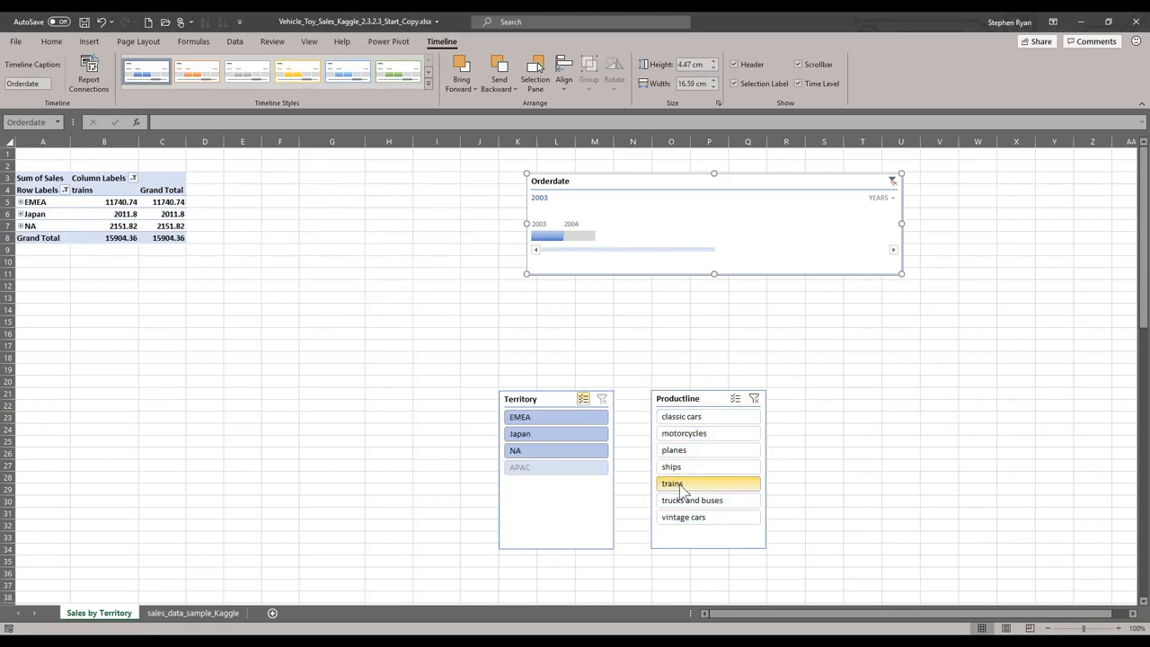
{"action": "left_click", "coordinate": [530, 417]}
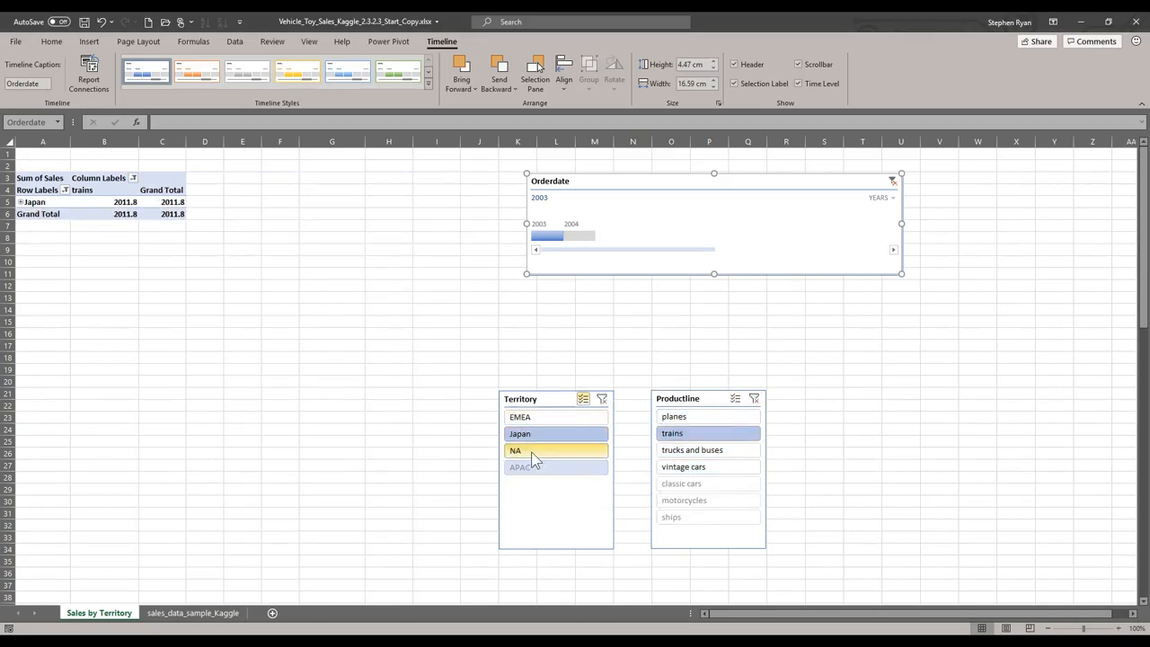
{"action": "left_click", "coordinate": [530, 418]}
{"action": "left_click", "coordinate": [530, 433]}
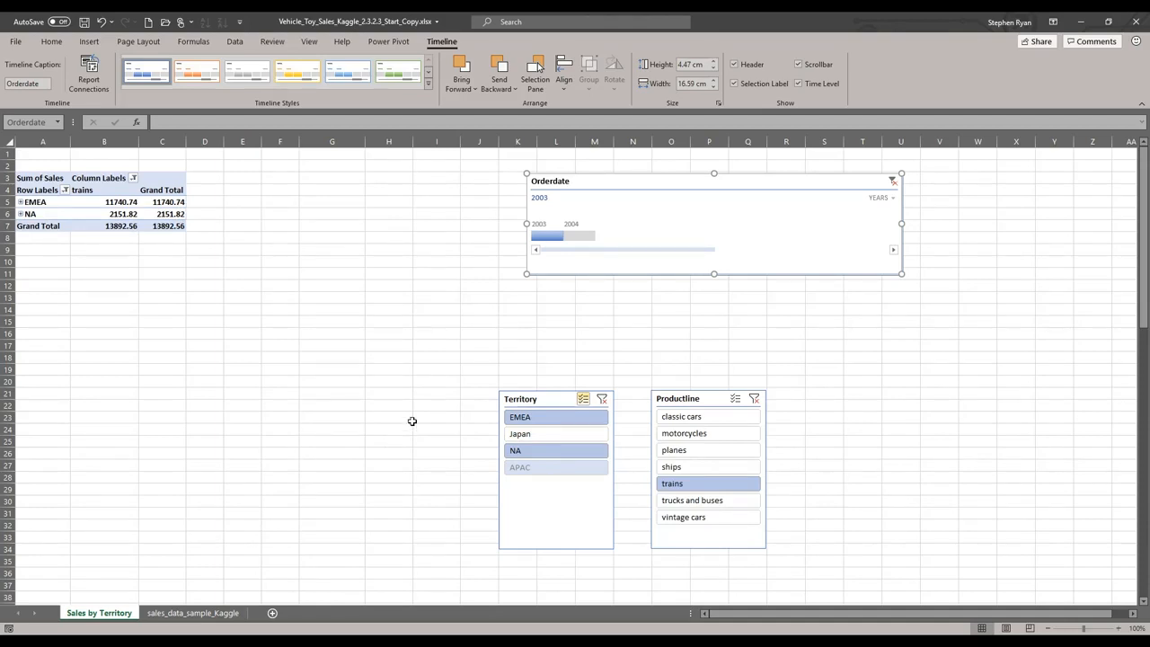
- Filter the Orderdate timeline to 2004, and clear the filters of the Productline slicer, the timeline and the Territory slicer
{"action": "left_click", "coordinate": [579, 237]}
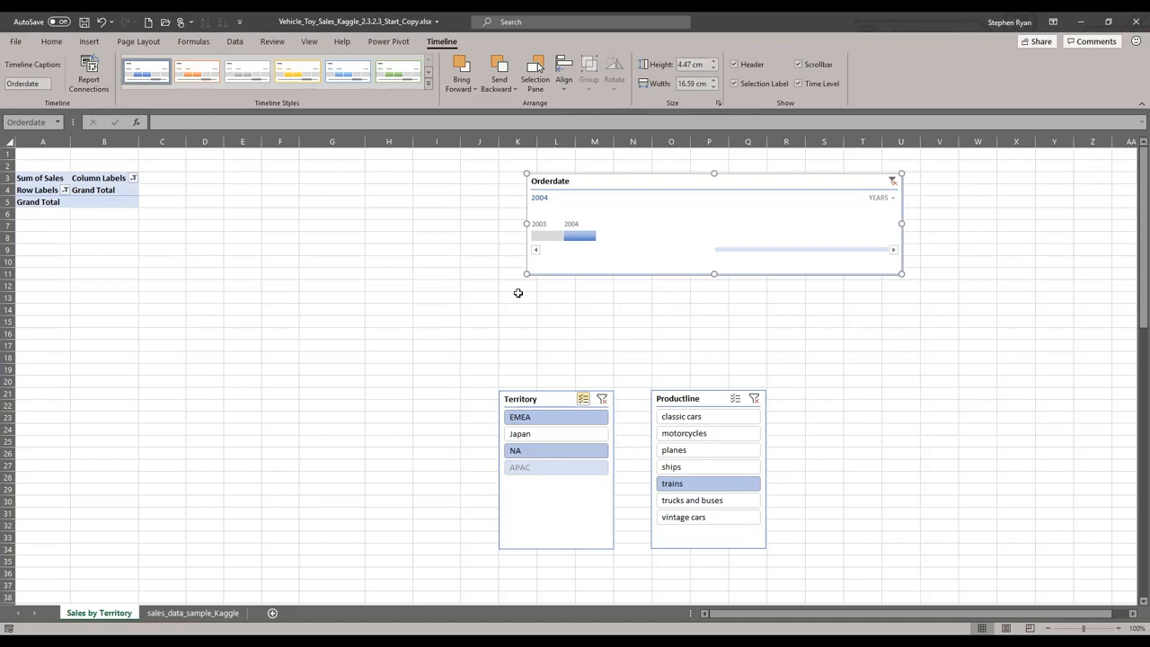
{"action": "left_click", "coordinate": [754, 398]}
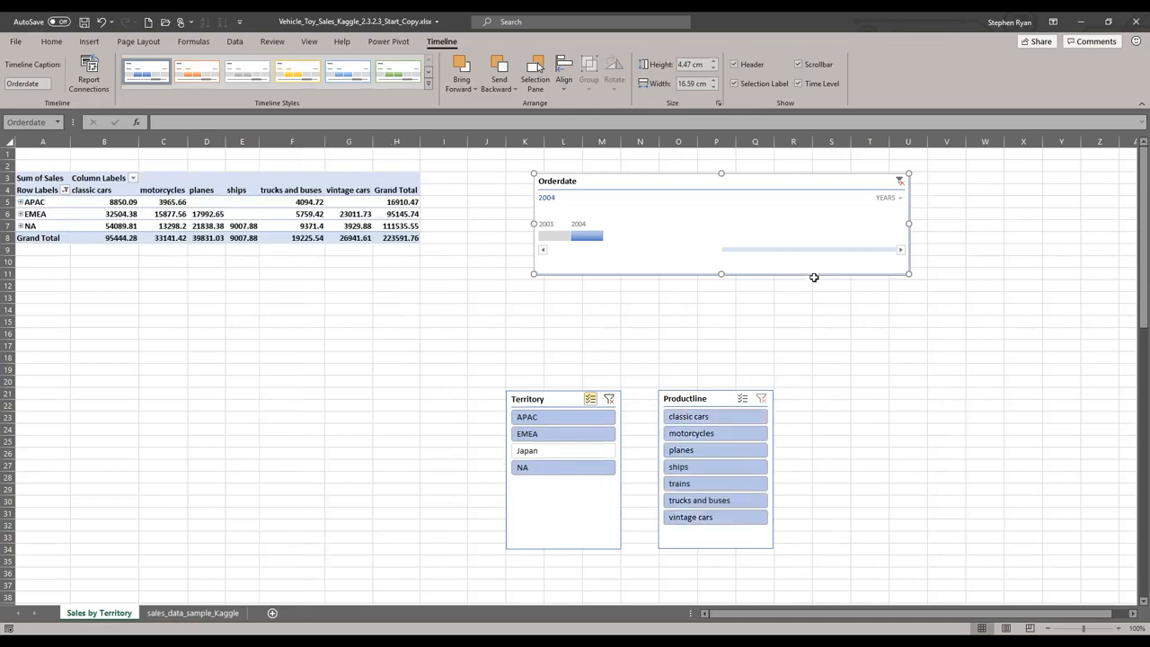
{"action": "left_click", "coordinate": [892, 180]}
{"action": "left_click", "coordinate": [602, 399]}
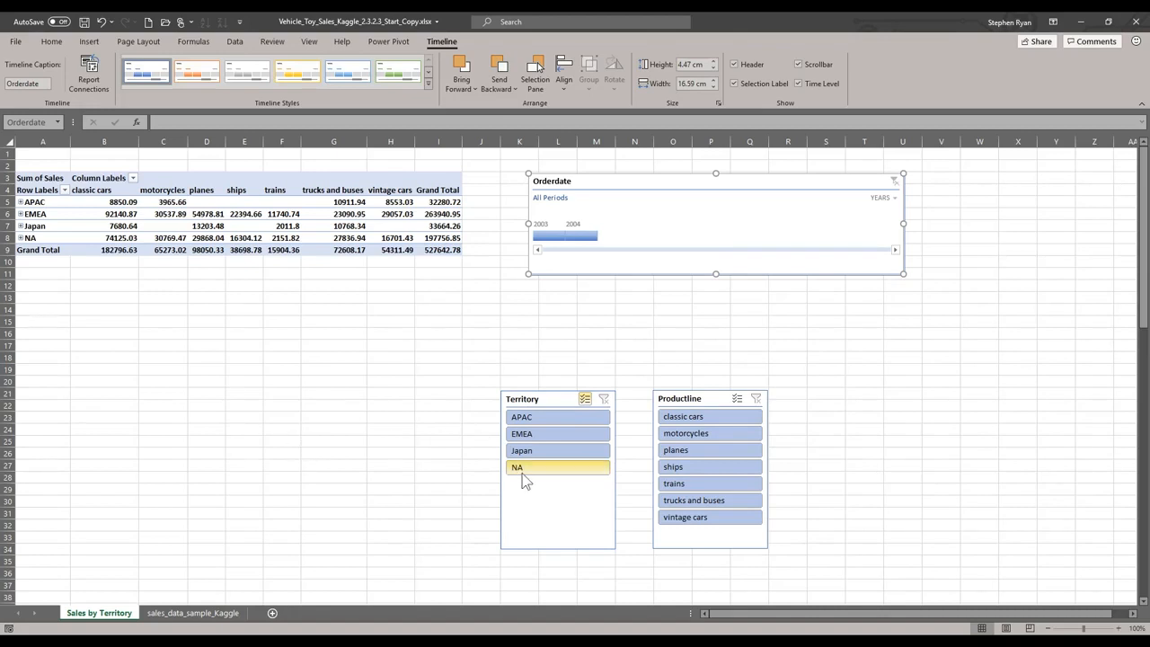
- Apply the light green style to the Orderdate timeline and the light orange style to the Territory slicer
{"action": "left_click", "coordinate": [387, 77]}
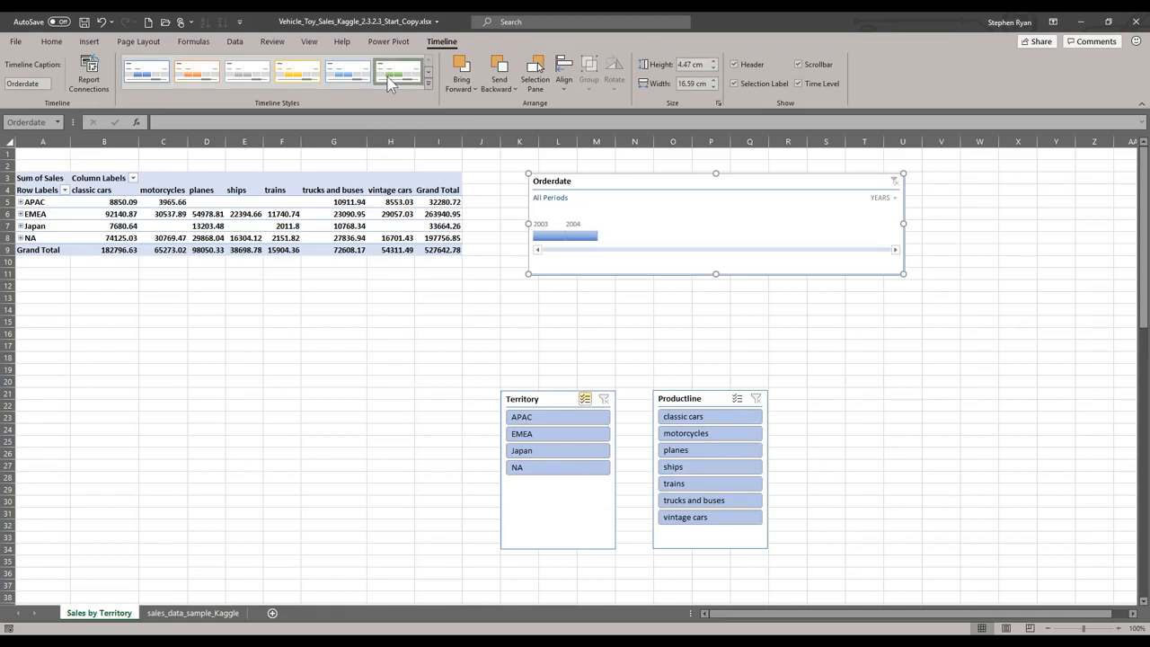
{"action": "key", "text": "Tab"}
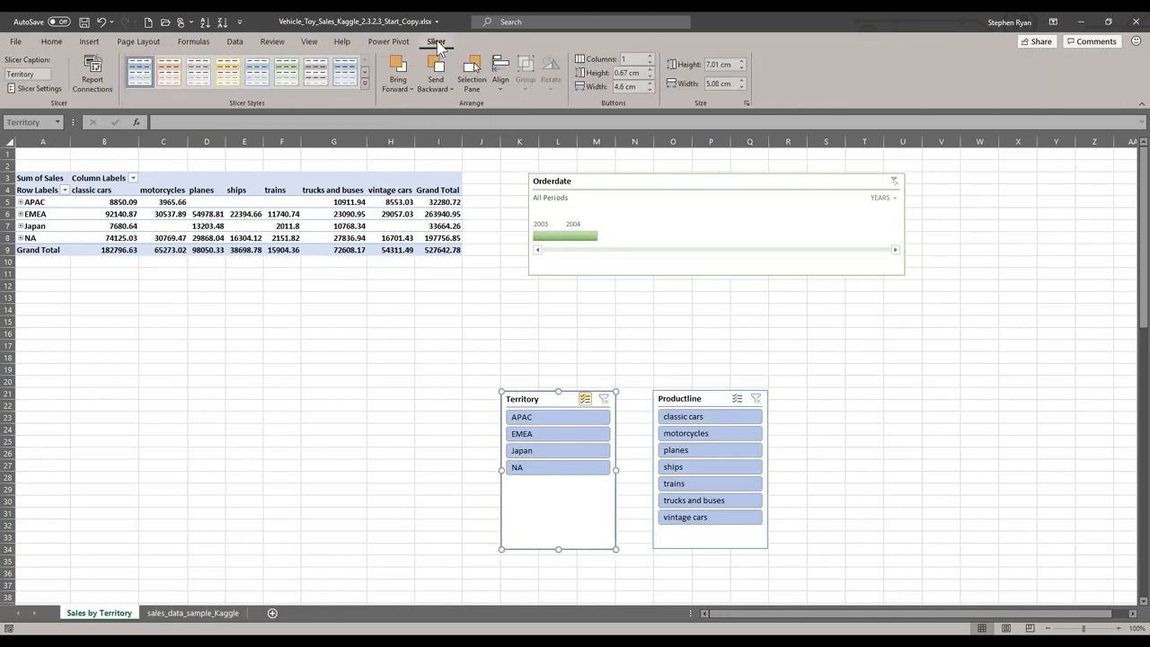
{"action": "left_click", "coordinate": [166, 74]}
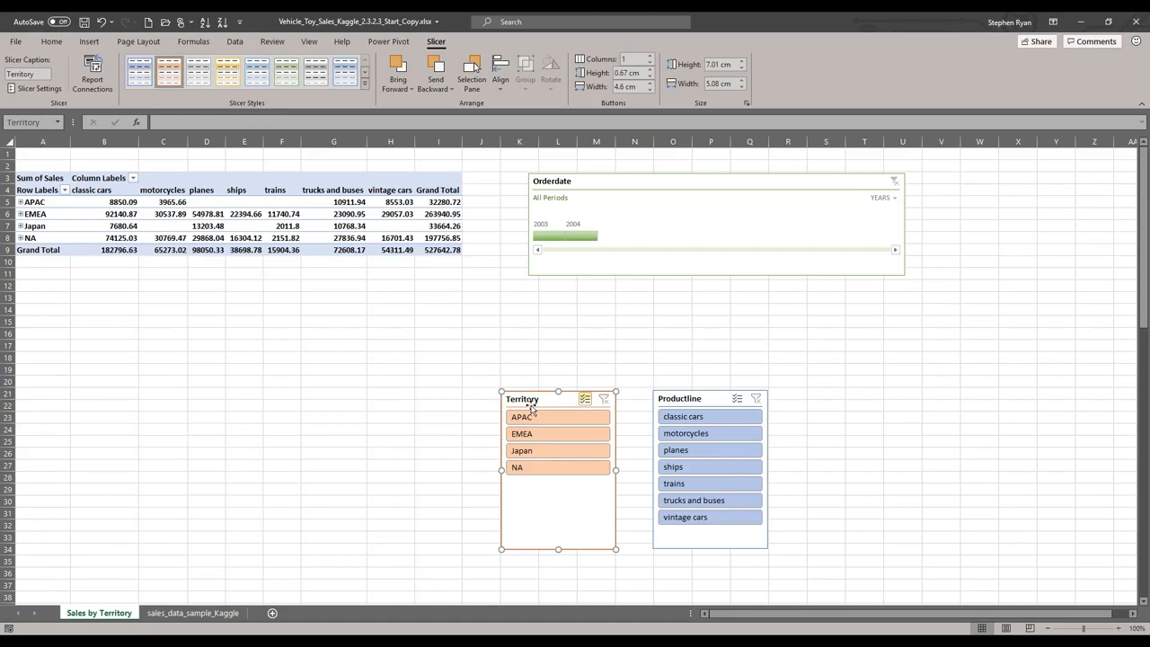
- Delete the Productline slicer and undo the deletion
{"action": "left_click", "coordinate": [688, 534]}
{"action": "key", "text": "Delete"}
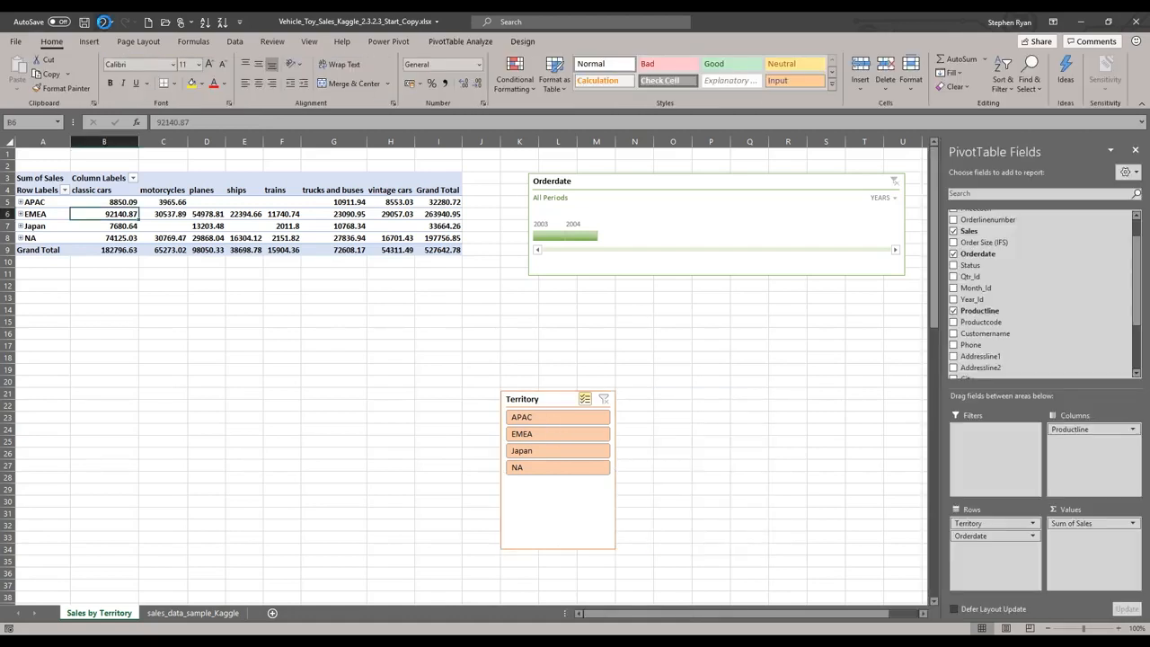
{"action": "key", "text": "ctrl+z"}
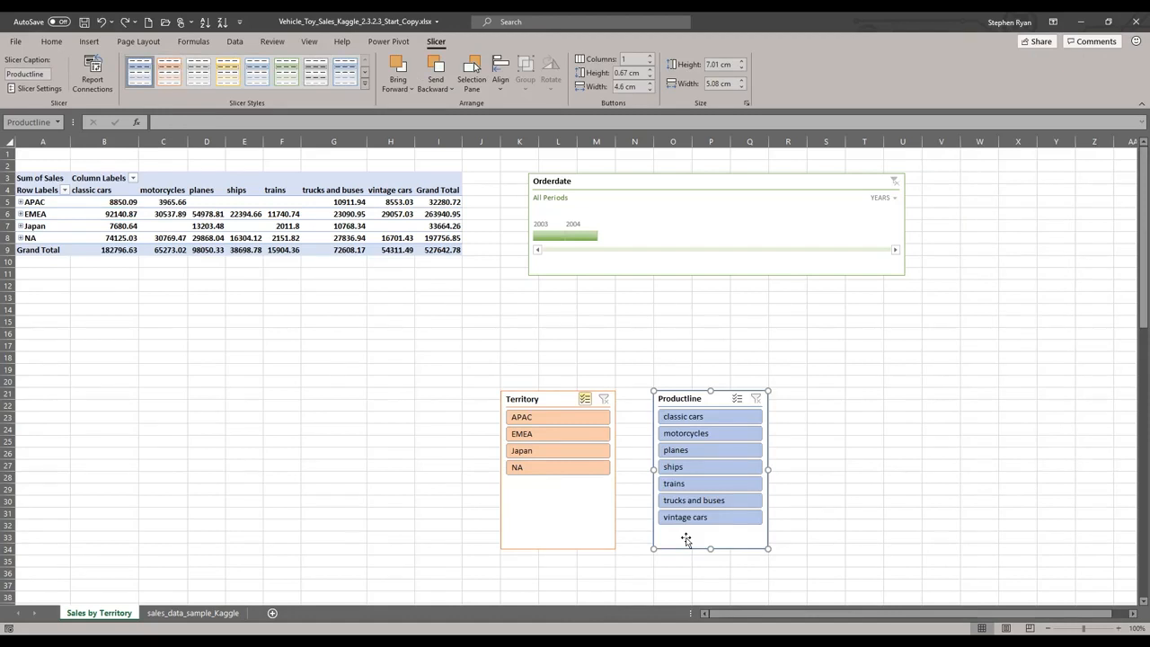
- Cut the Productline slicer from the sheet
{"action": "right_click", "coordinate": [686, 539]}
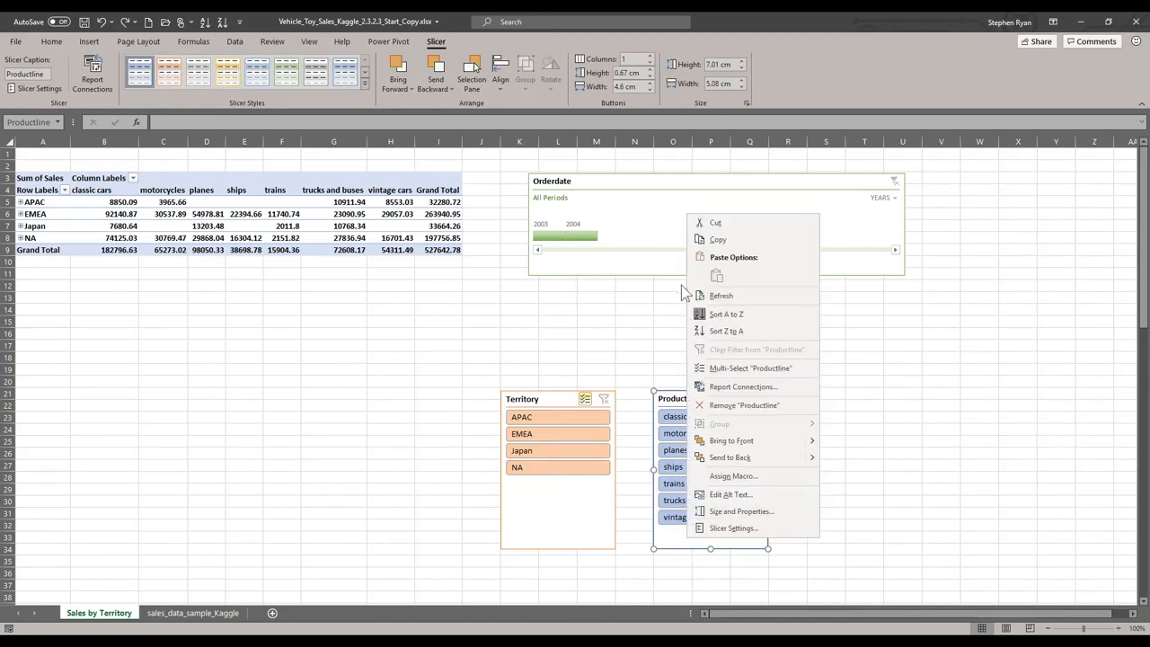
{"action": "left_click", "coordinate": [713, 221]}
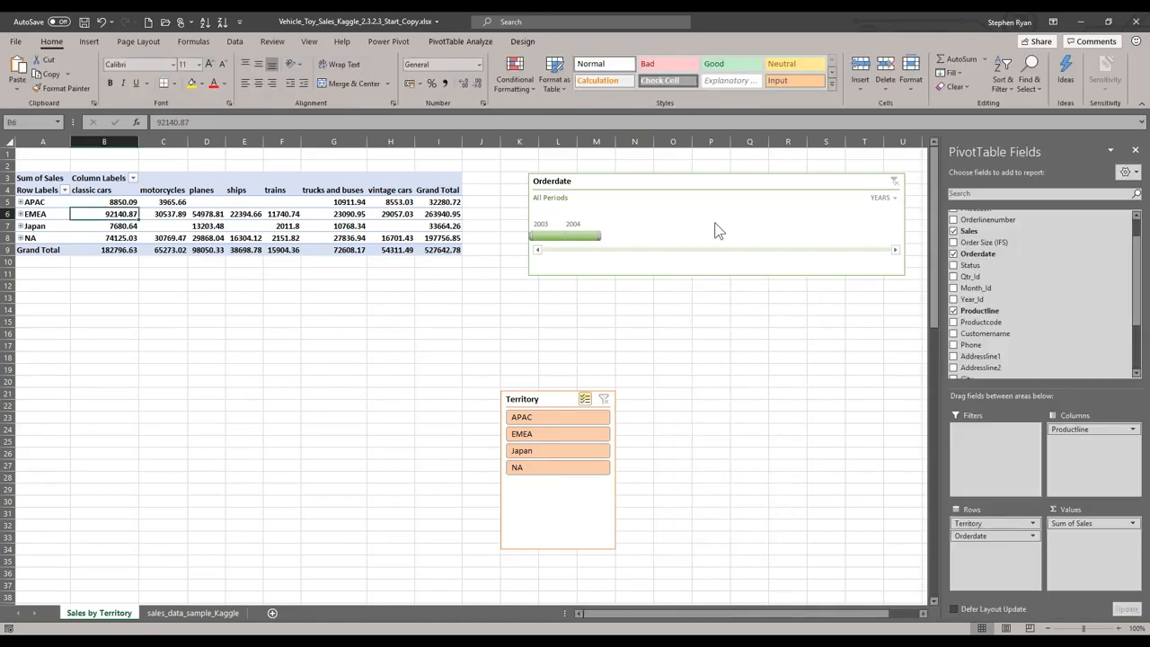